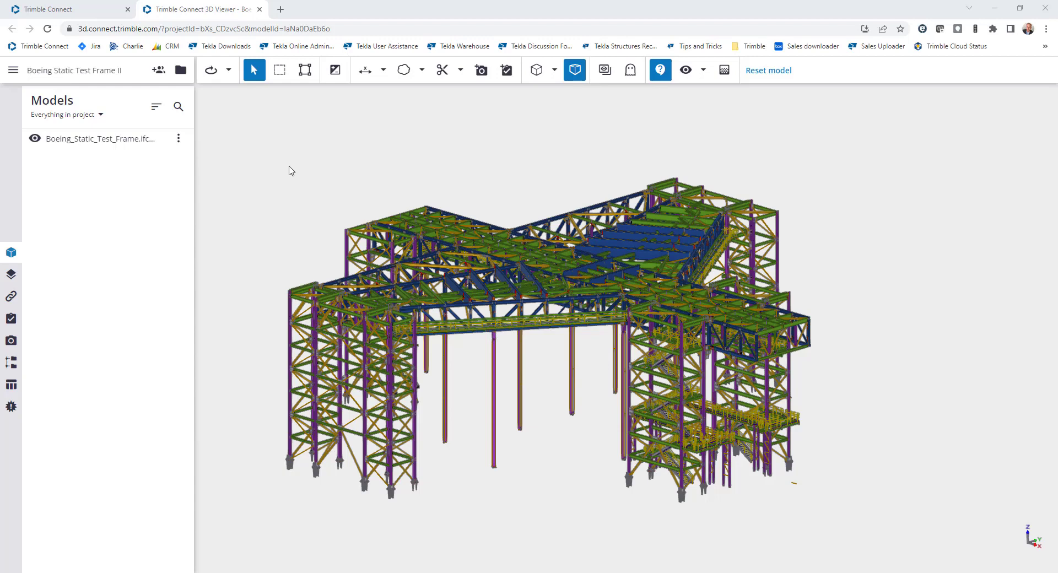
# Open the Organizer and examine the Tekla Common properties of a tower column in the model
pyautogui.click(12, 364)
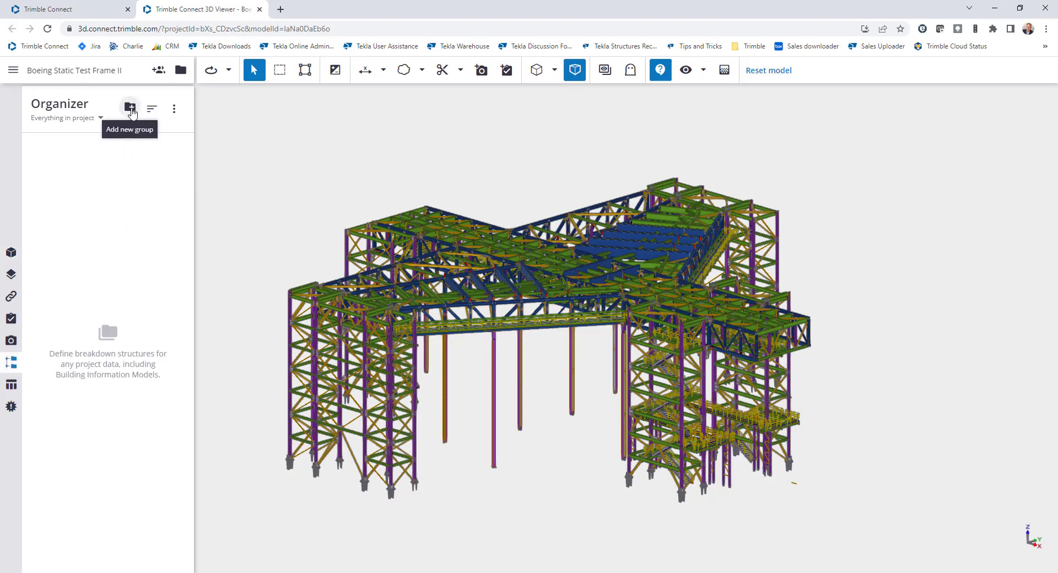
pyautogui.click(131, 108)
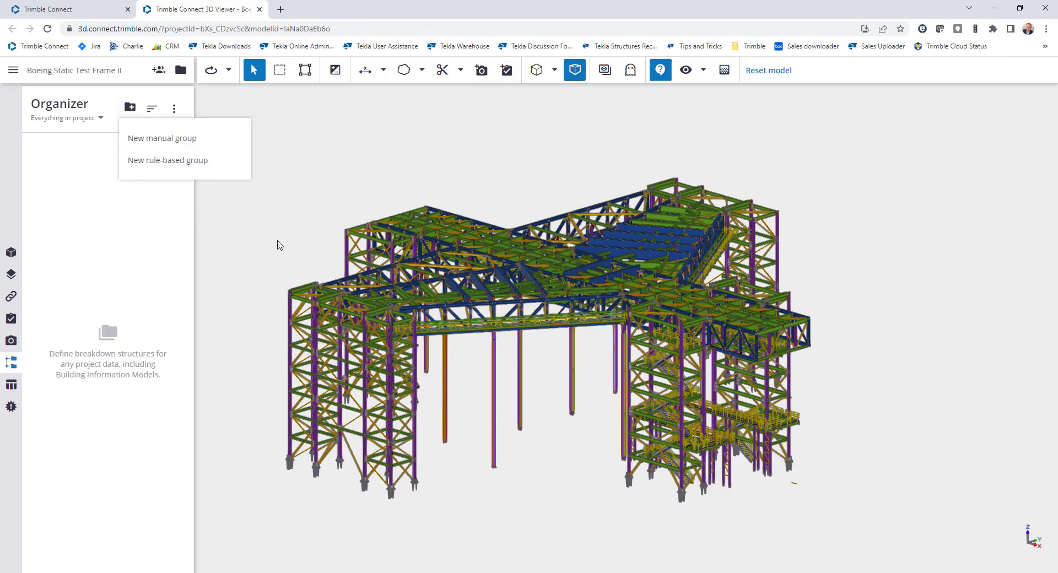
pyautogui.click(416, 426)
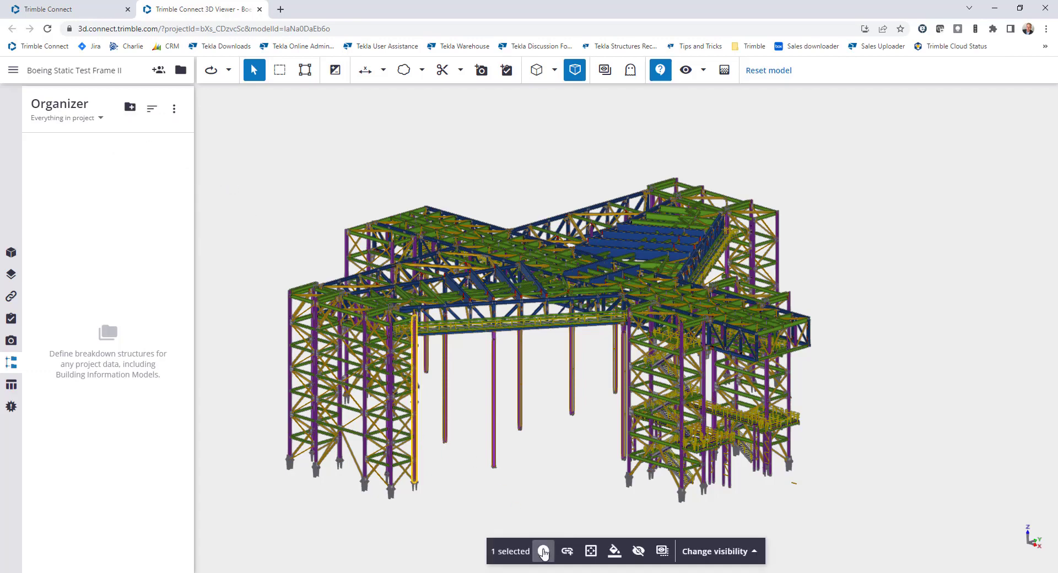
pyautogui.click(544, 551)
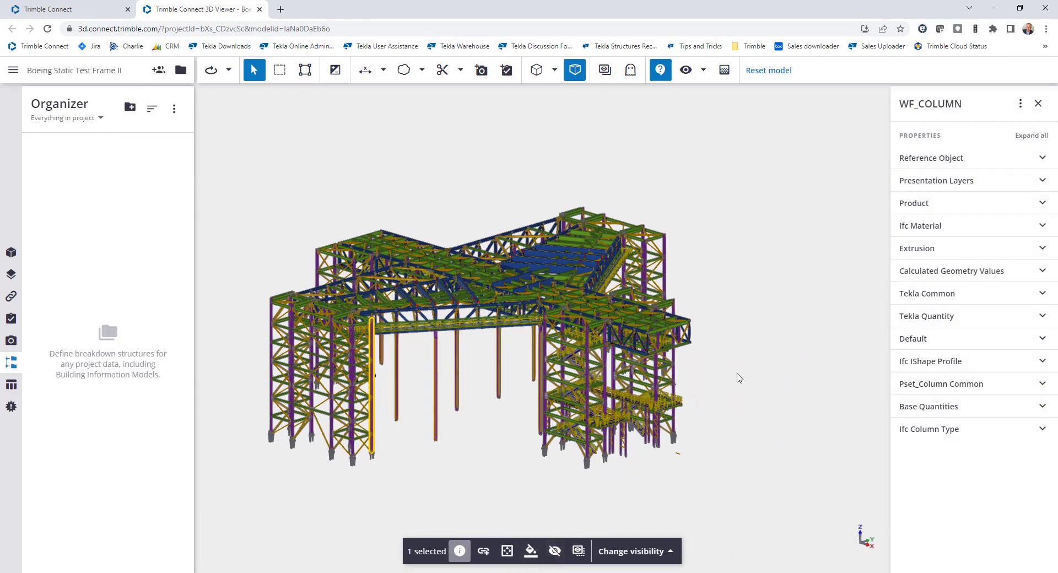
pyautogui.click(987, 296)
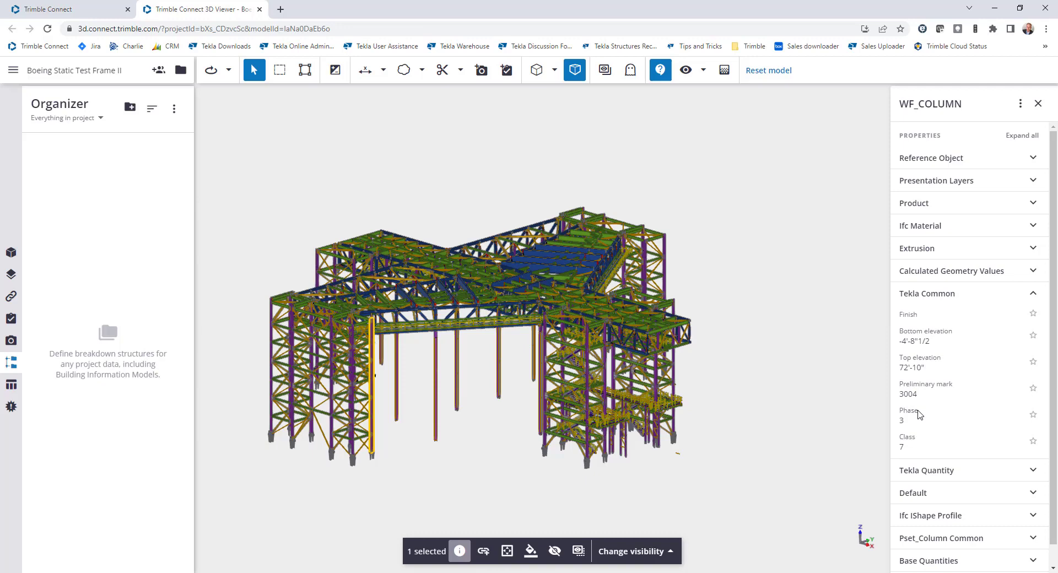
pyautogui.click(1038, 104)
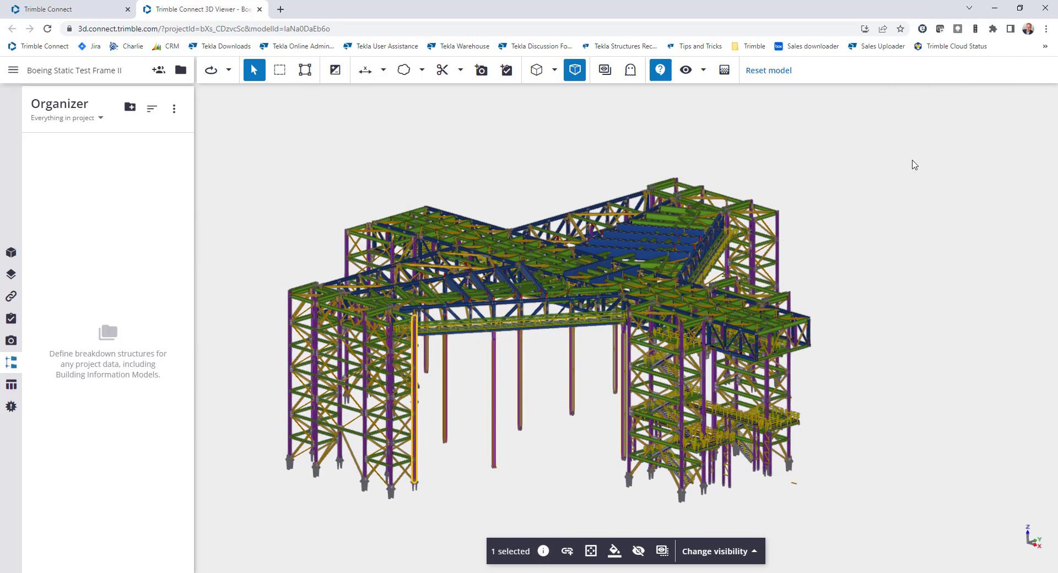
# Start a rule-based group for Boeing_Static_Test_Frame.ifcZIP that groups parts by the Tekla Common Phase property
pyautogui.click(130, 106)
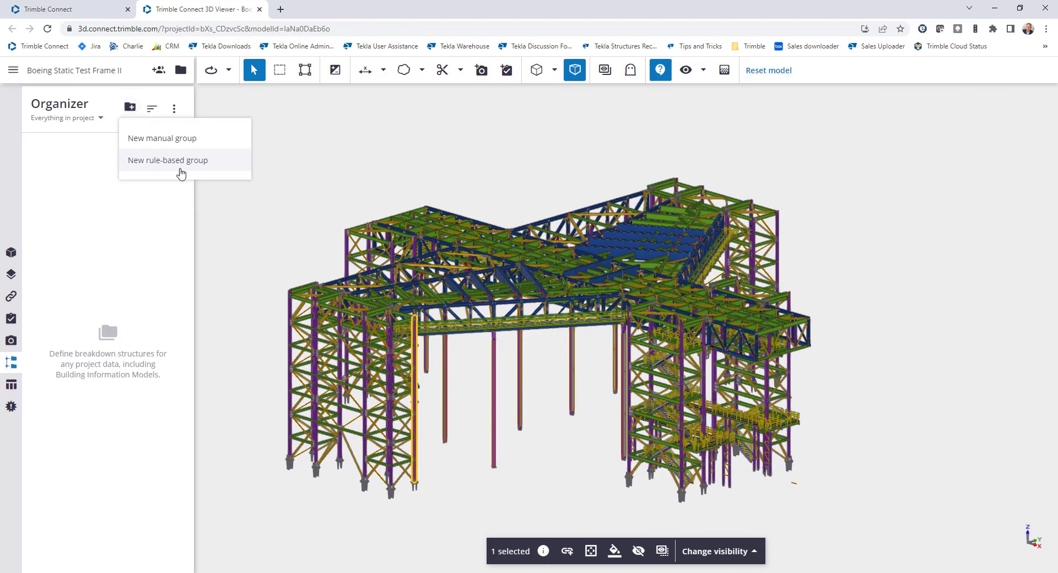
pyautogui.click(209, 168)
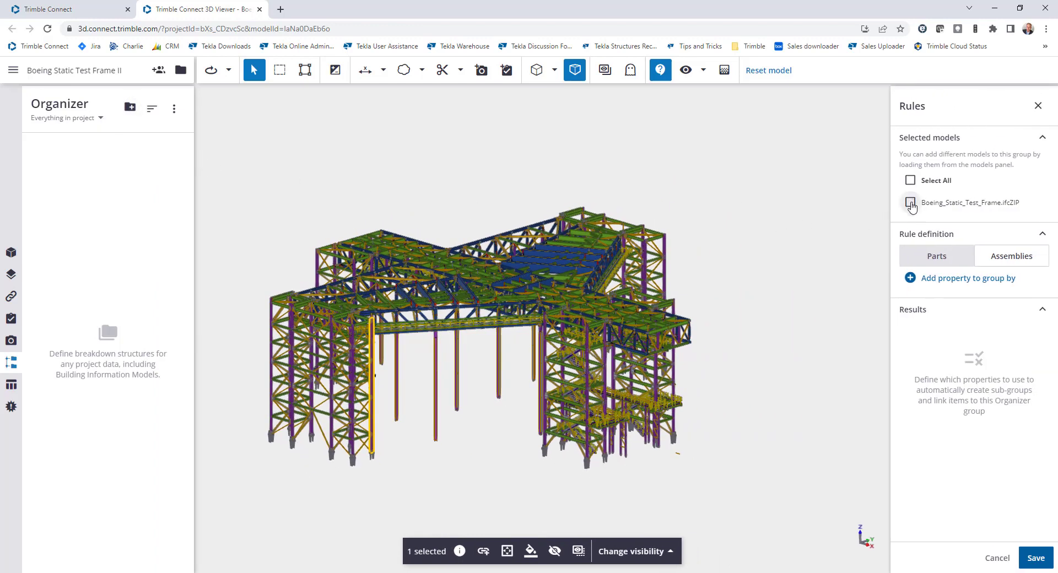
pyautogui.click(911, 202)
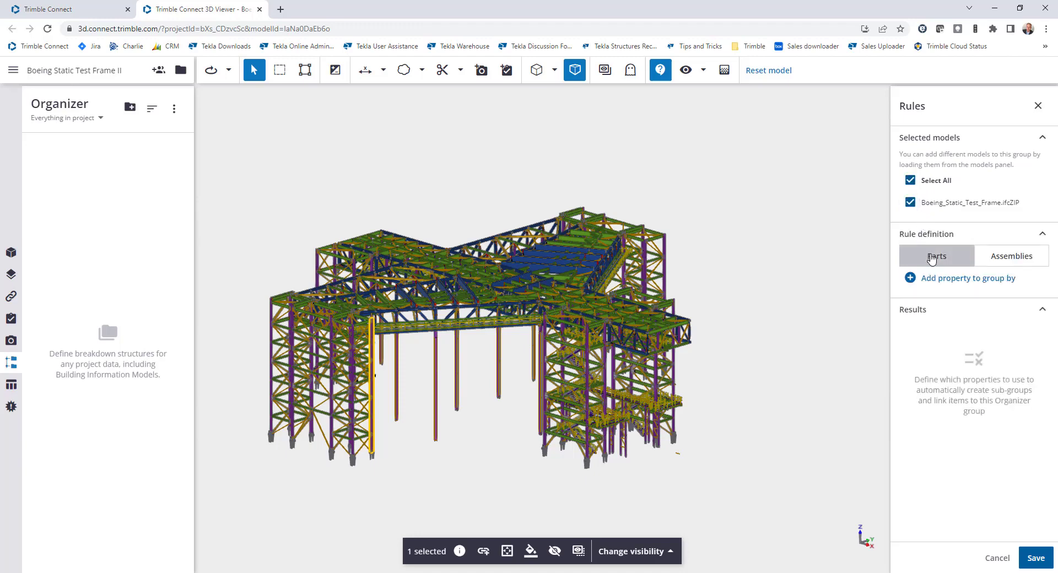
pyautogui.click(992, 259)
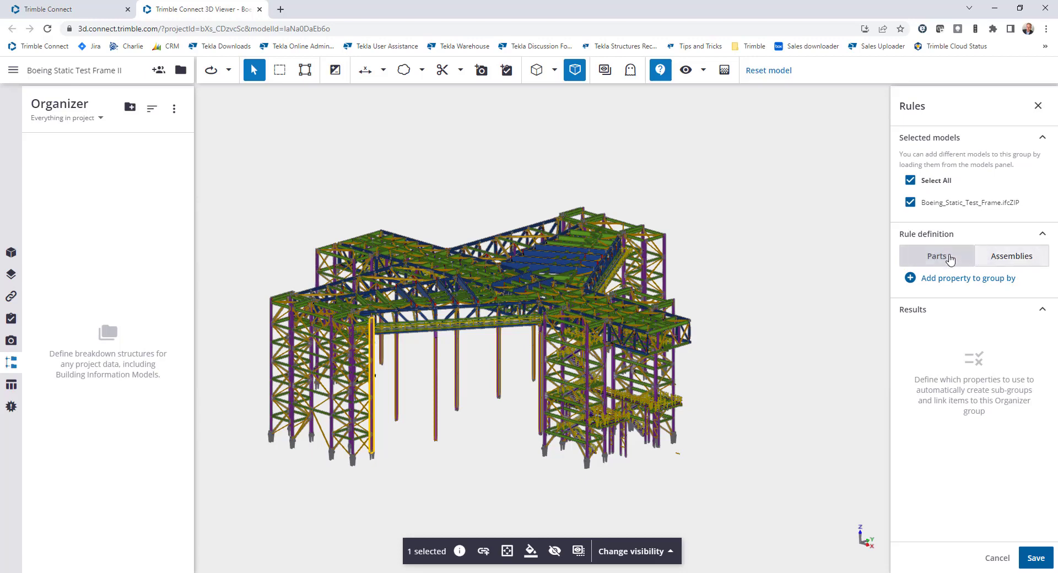
pyautogui.click(937, 262)
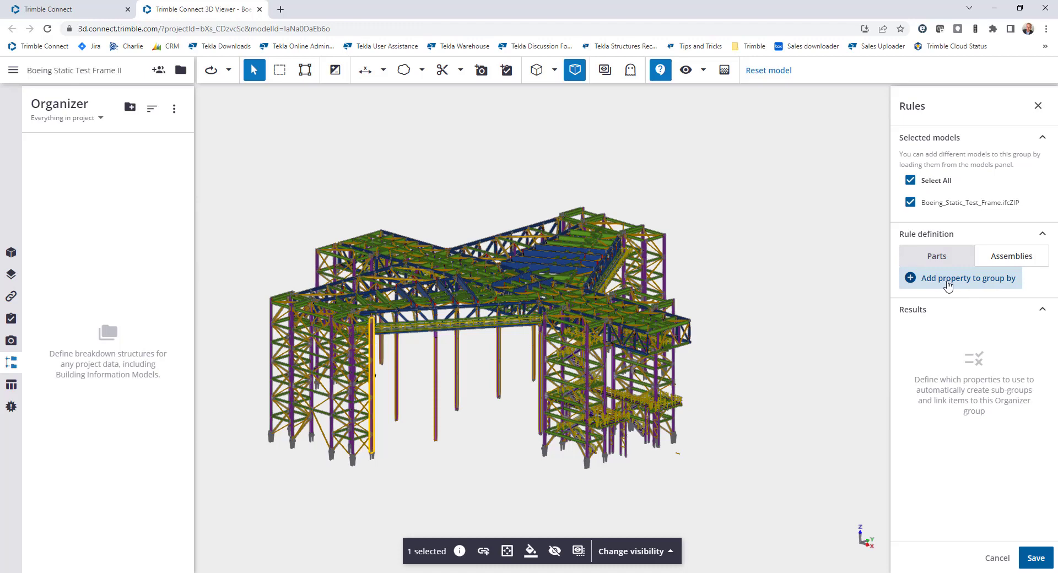
pyautogui.click(954, 283)
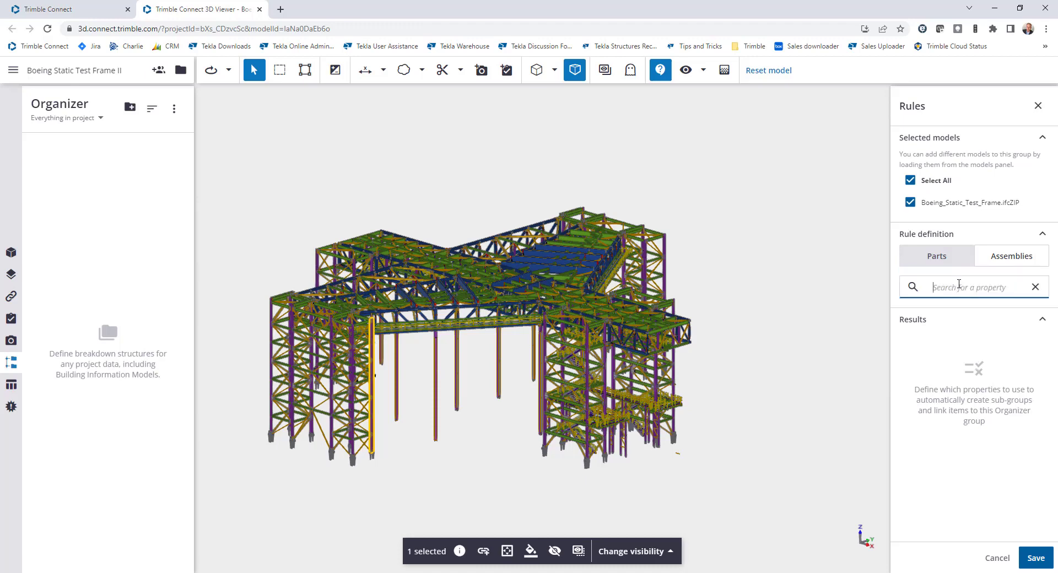
pyautogui.write('phase')
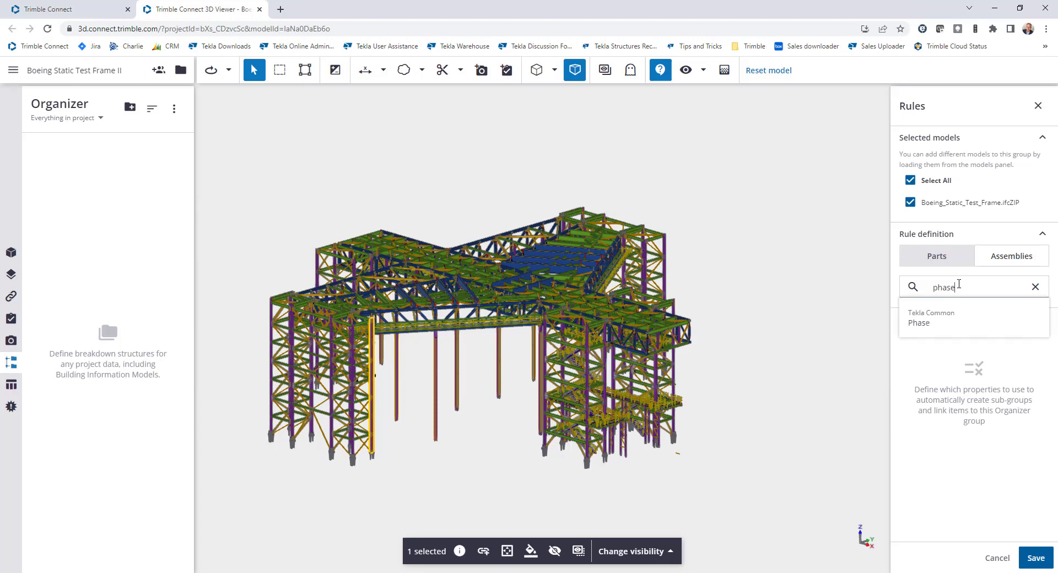
pyautogui.click(931, 322)
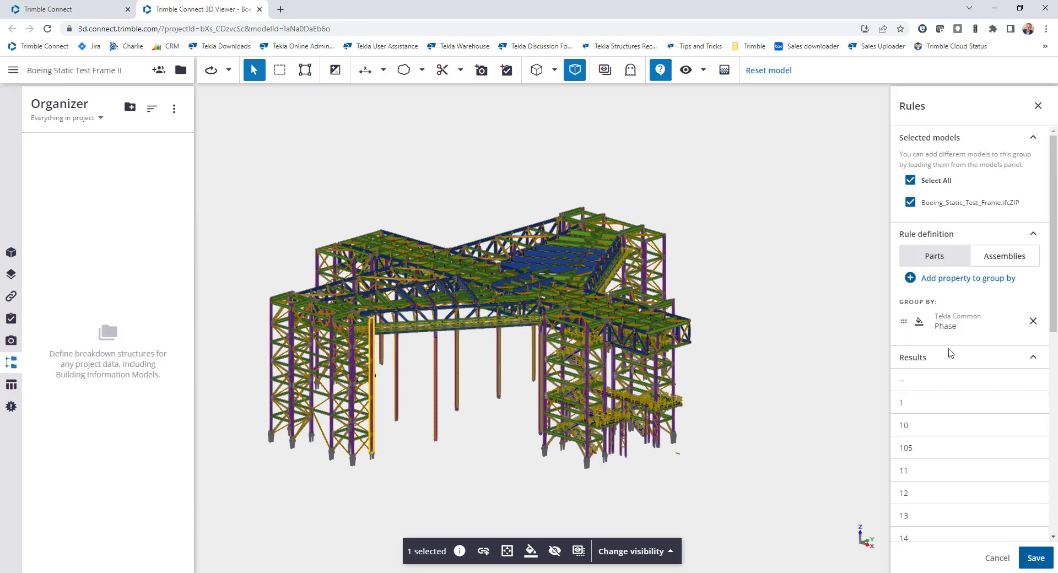
# Colorize the phase groups, set the color of the "--" group to dark gray, and save the rule
pyautogui.scroll(-3, 949, 351)
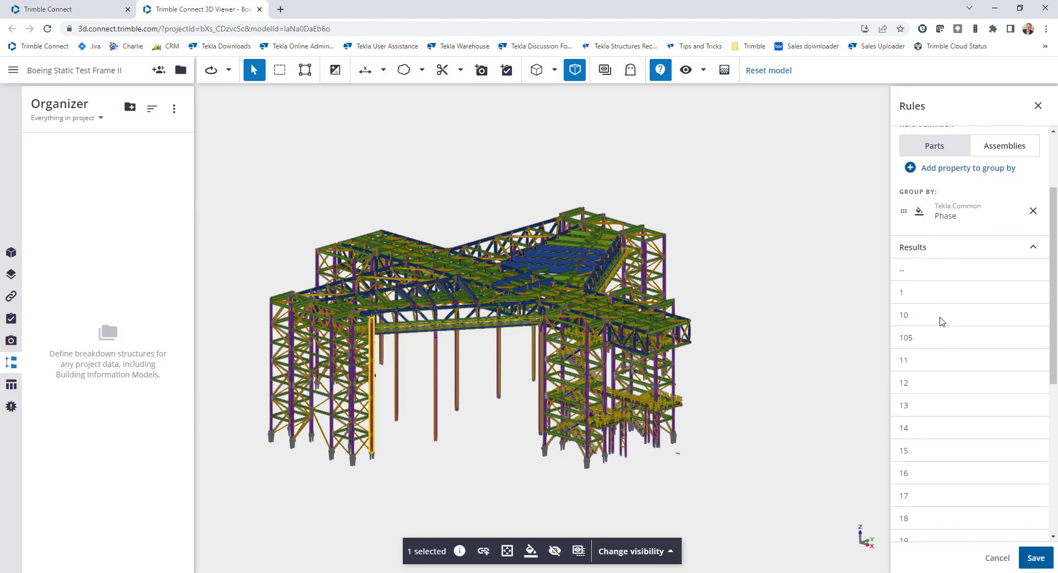
pyautogui.scroll(-6, 944, 366)
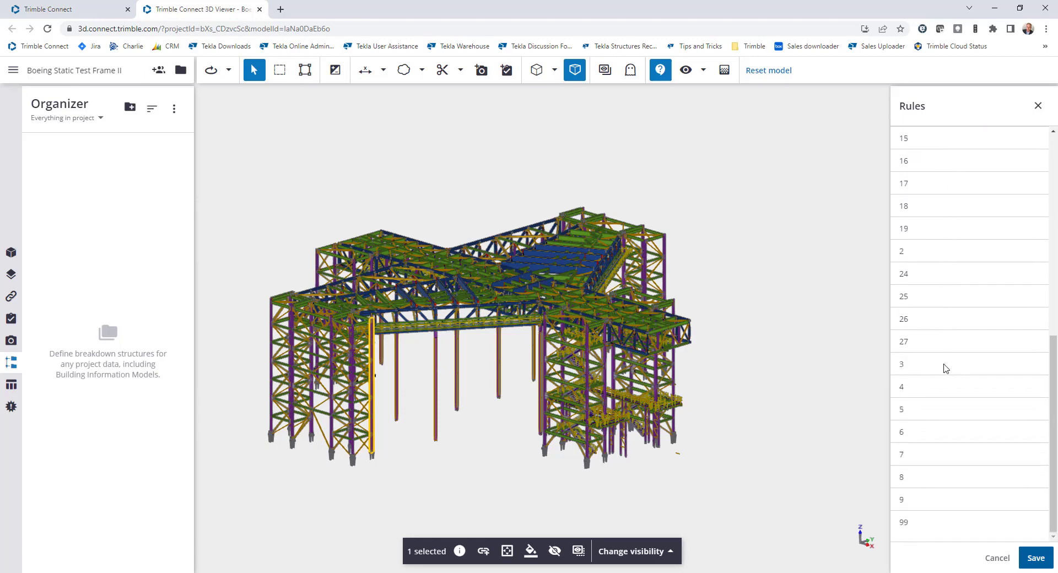
pyautogui.scroll(9, 946, 368)
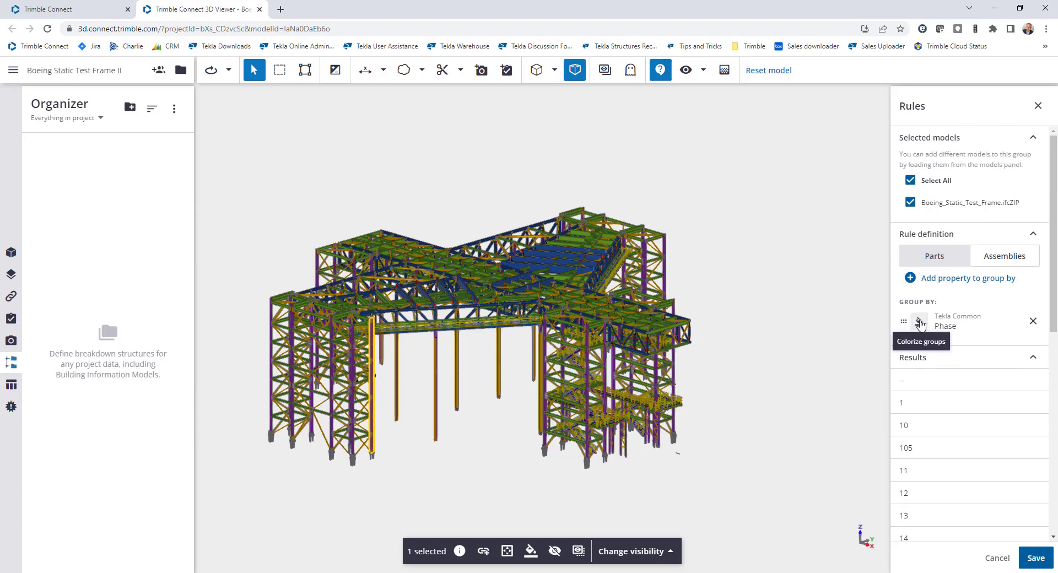
pyautogui.click(919, 322)
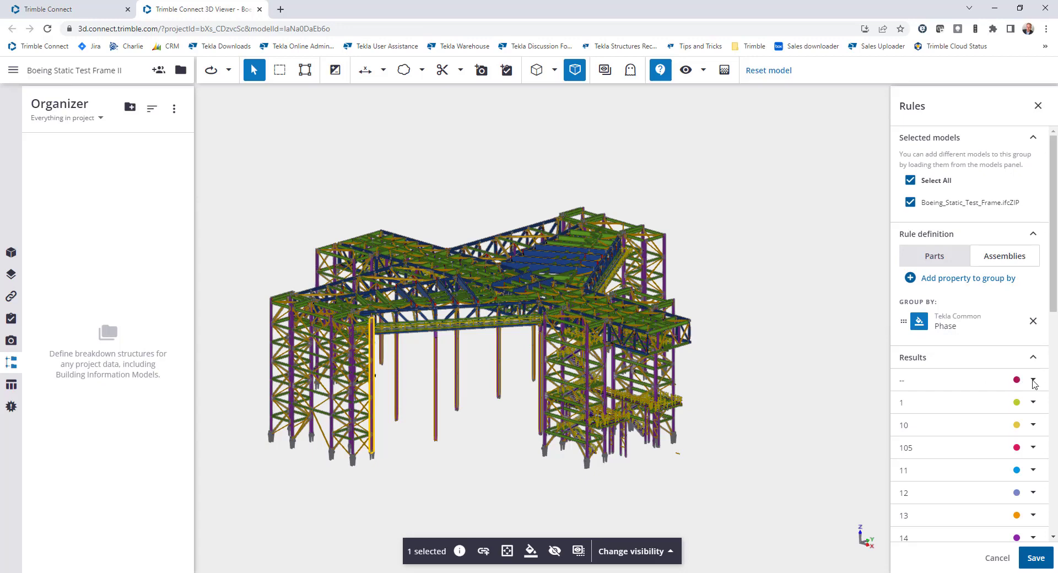
pyautogui.click(1034, 381)
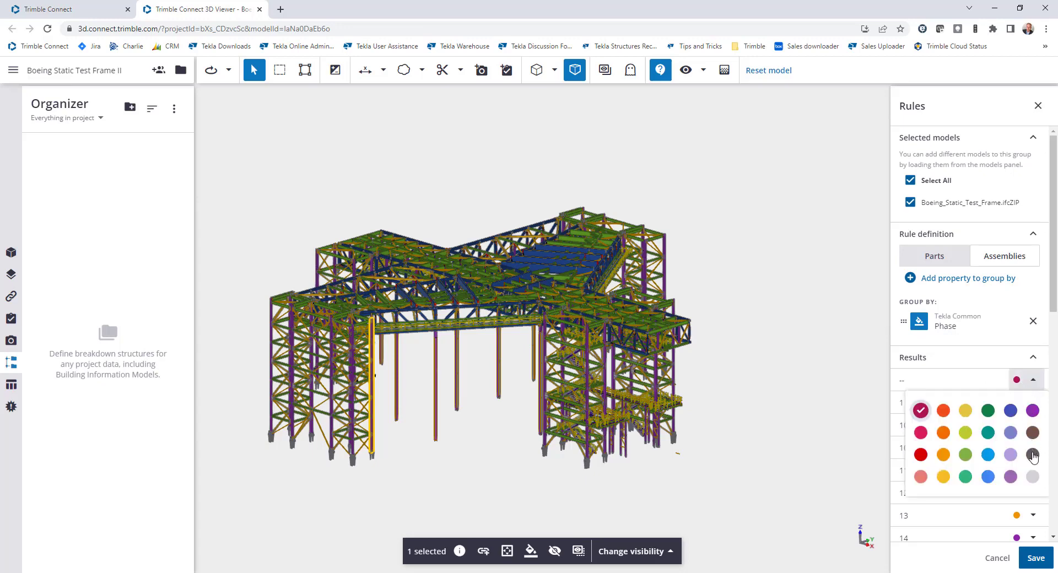
pyautogui.click(1033, 454)
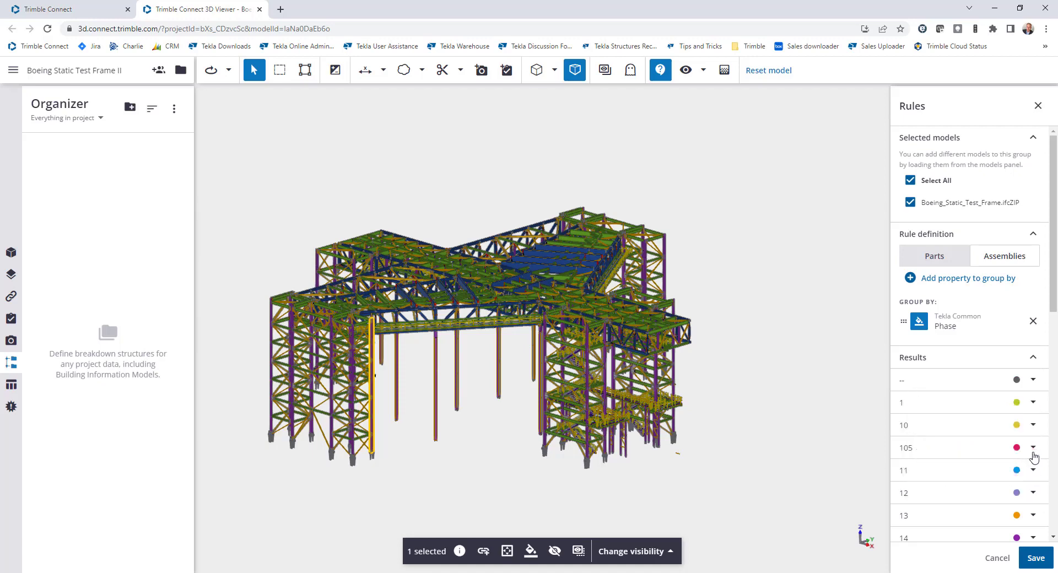
pyautogui.click(1037, 559)
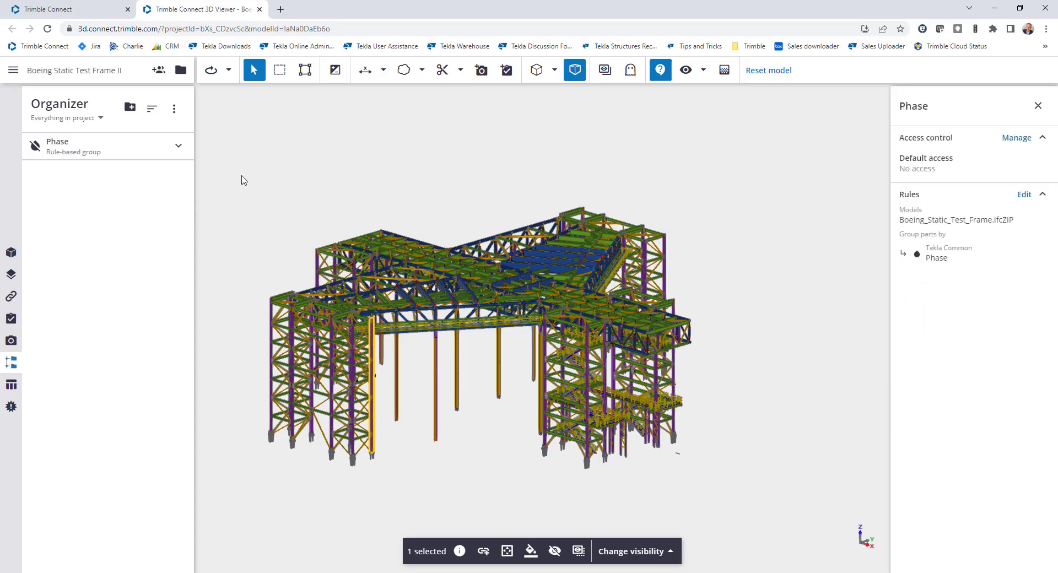
# Expand the Phase group and select phases 16, 19 and 25 one at a time to view their parts
pyautogui.click(178, 146)
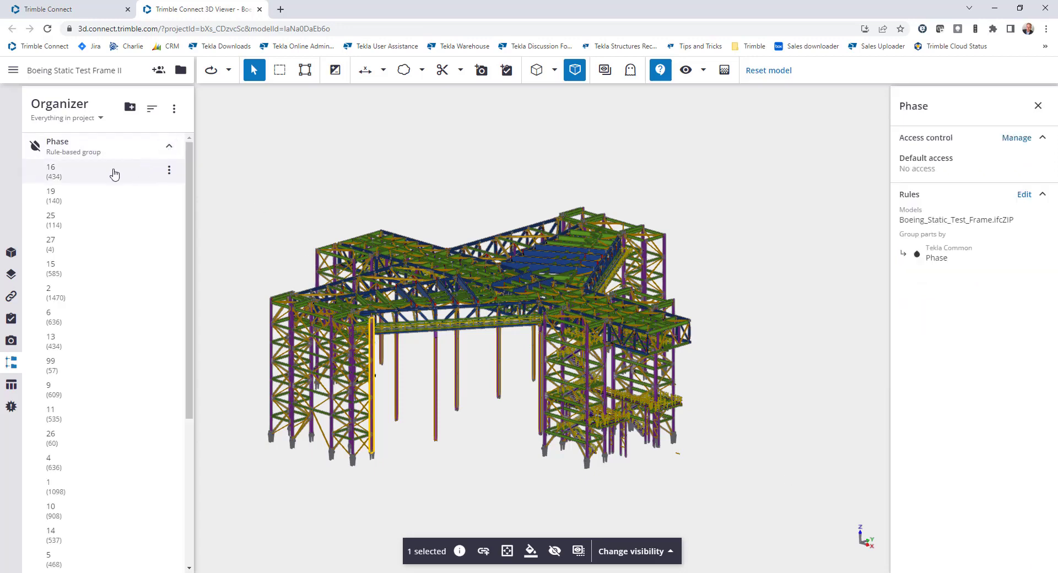
pyautogui.click(67, 176)
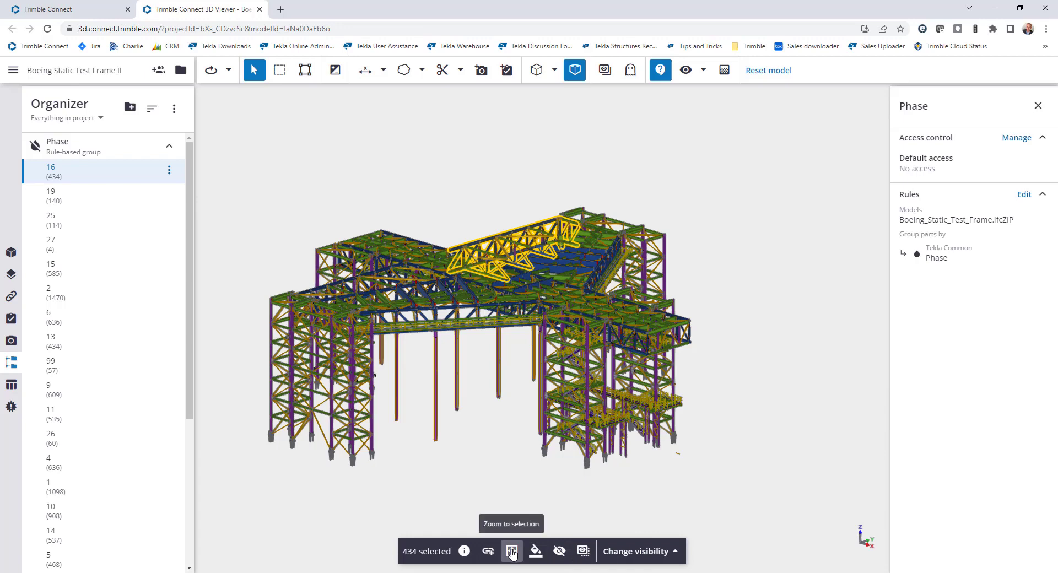
pyautogui.click(74, 198)
pyautogui.click(71, 223)
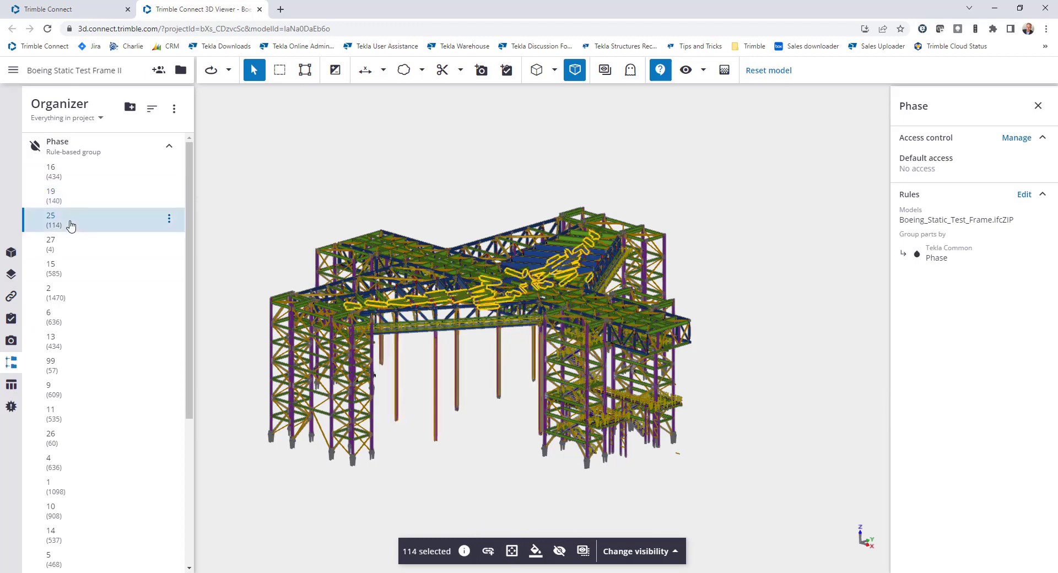
# Turn on colorization for the Phase group, clear the model selection, and collapse the group
pyautogui.click(35, 148)
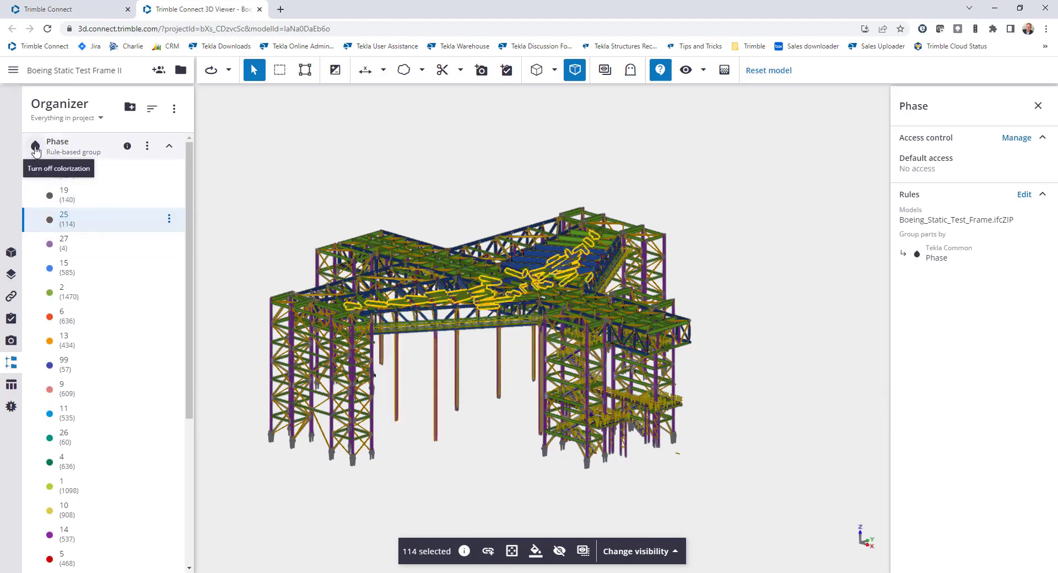
pyautogui.click(321, 162)
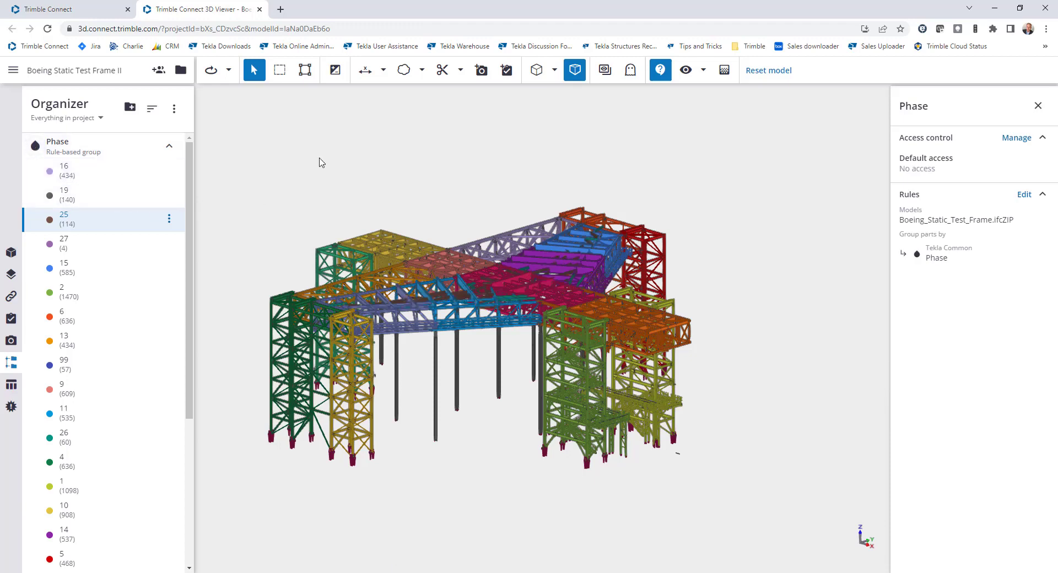
pyautogui.click(168, 148)
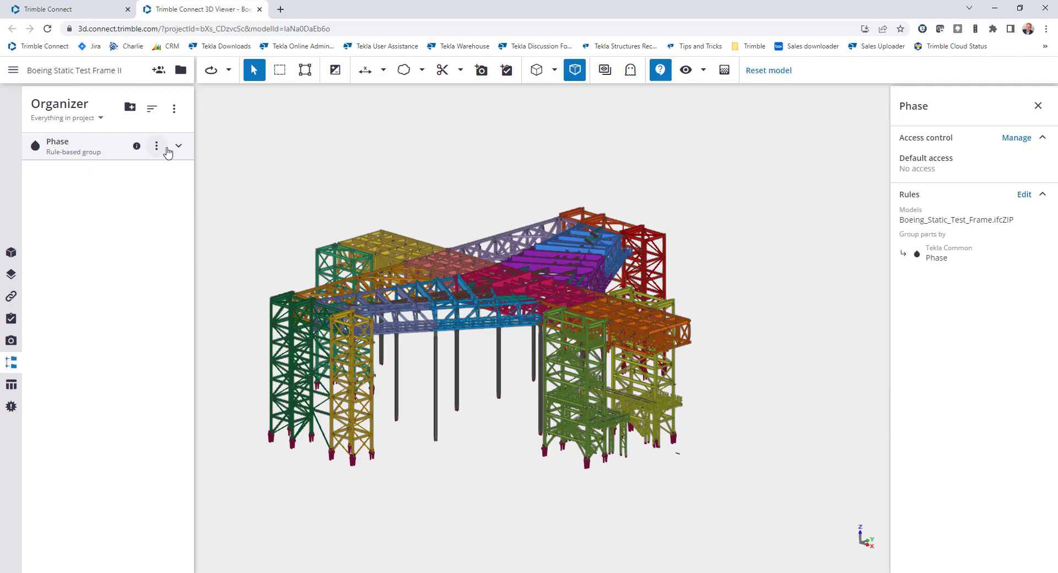
# Start another rule-based group for Boeing_Static_Test_Frame.ifcZIP that groups parts by the Default MATERIAL property
pyautogui.click(130, 107)
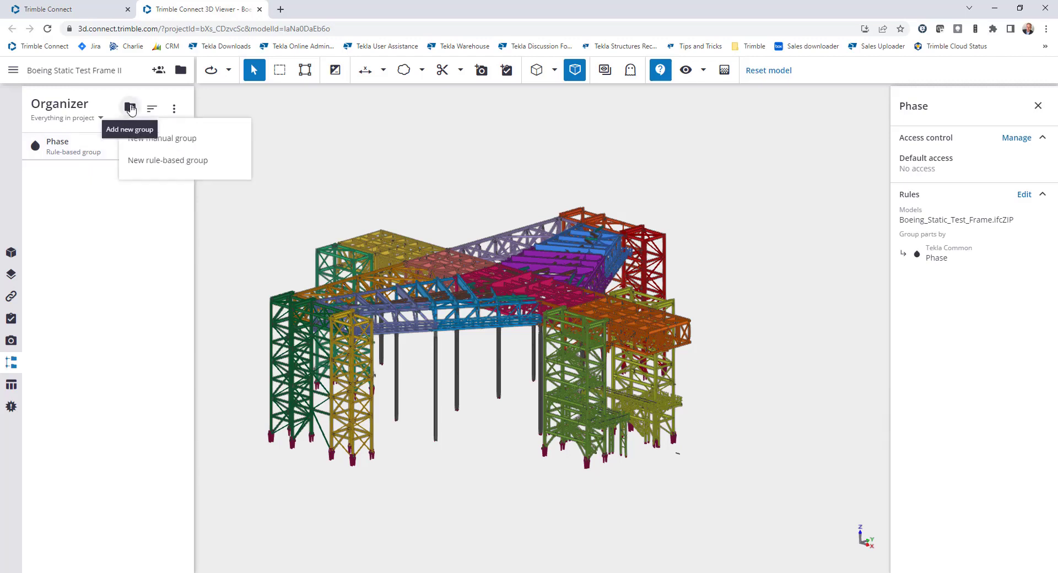
pyautogui.click(159, 163)
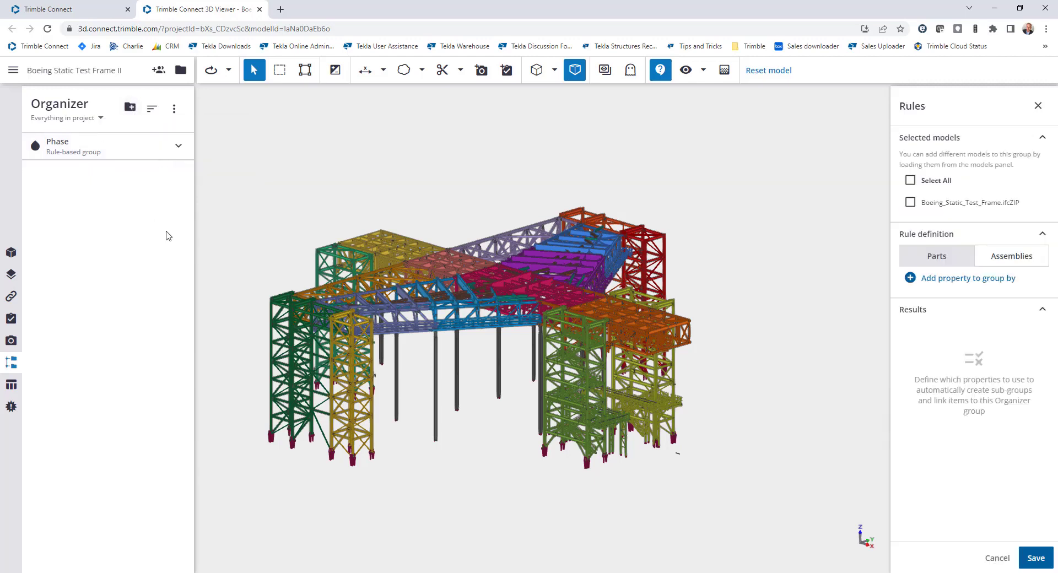
pyautogui.click(910, 203)
pyautogui.click(949, 281)
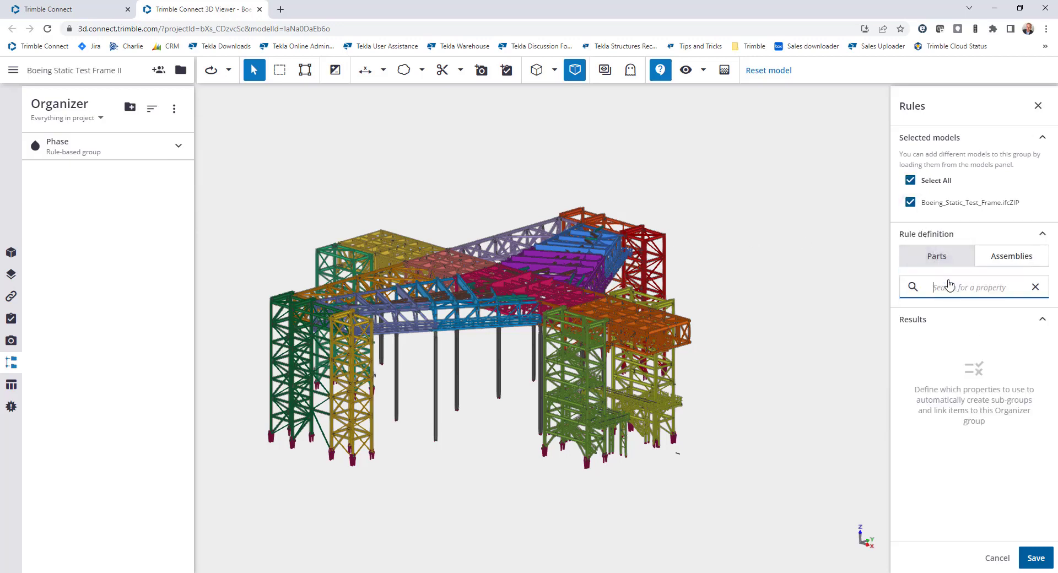
pyautogui.write('material')
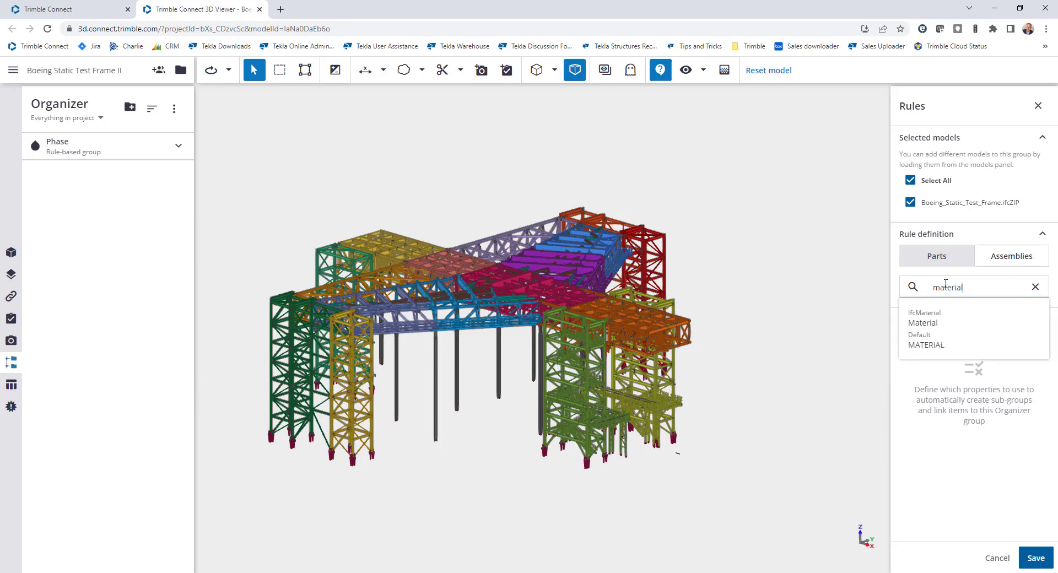
pyautogui.click(932, 344)
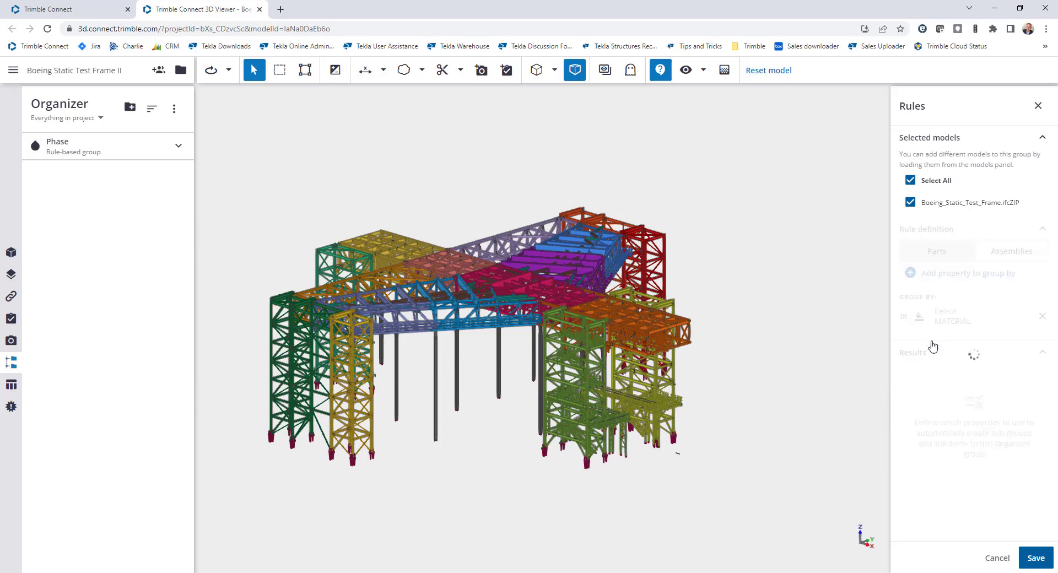
# Colorize the material groups in the MATERIAL rule and save the rule
pyautogui.scroll(-3, 955, 380)
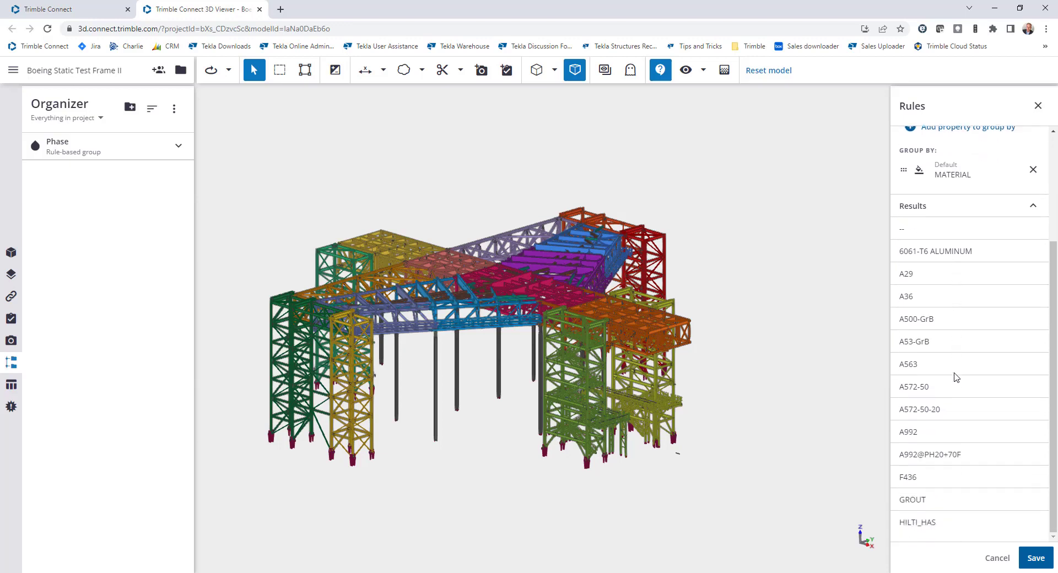
pyautogui.scroll(1, 955, 374)
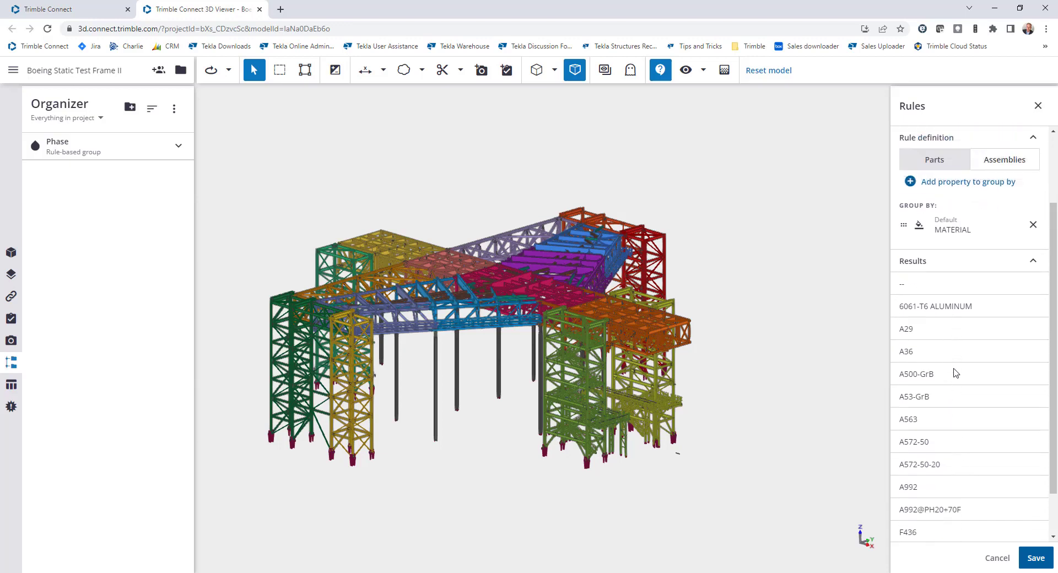
pyautogui.click(920, 227)
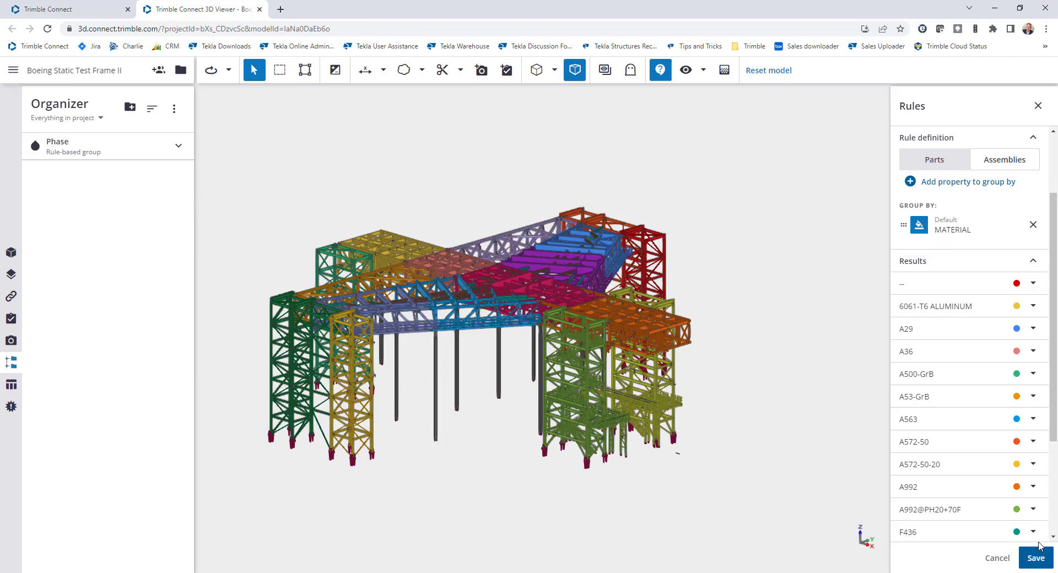
pyautogui.click(1034, 558)
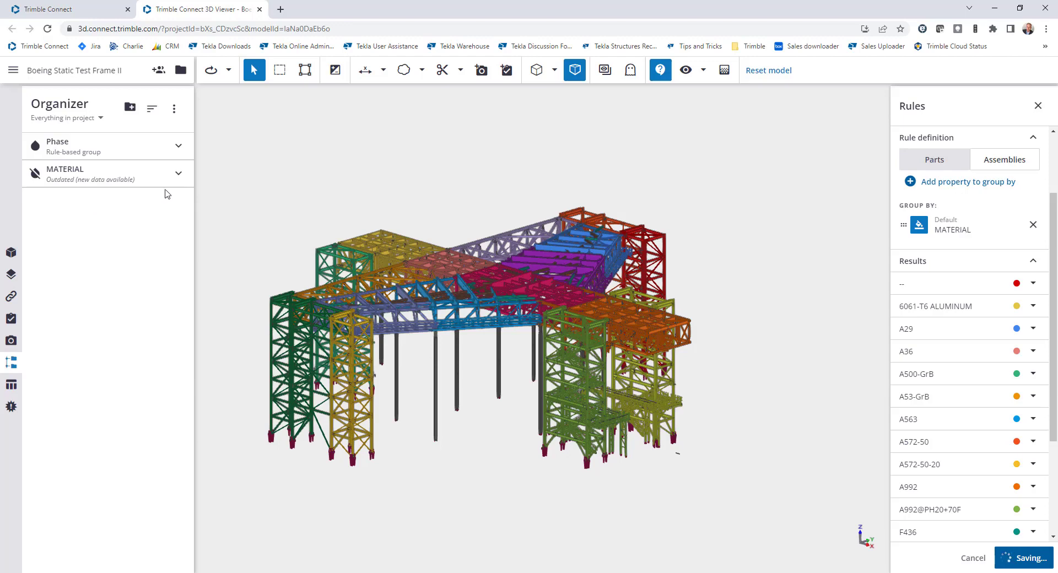
# Expand the MATERIAL group and select materials A992, A563 and A36 one at a time to view their parts
pyautogui.click(177, 175)
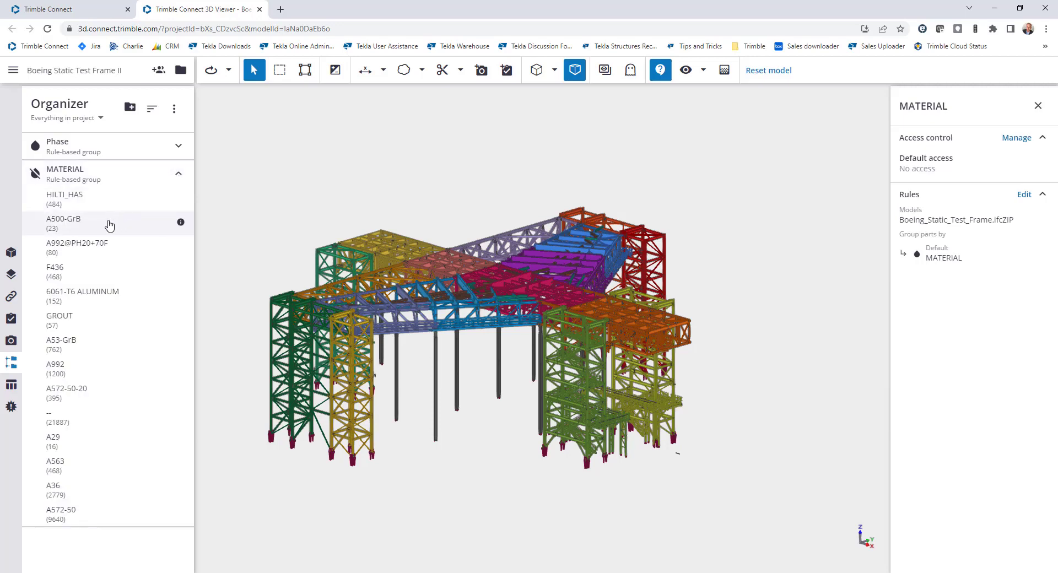
pyautogui.click(67, 373)
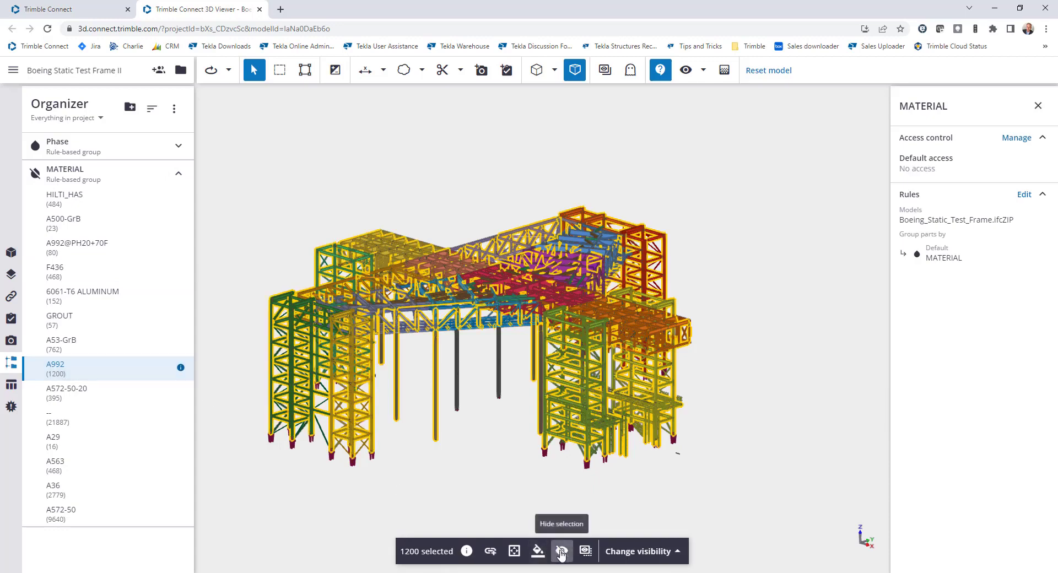
pyautogui.click(69, 470)
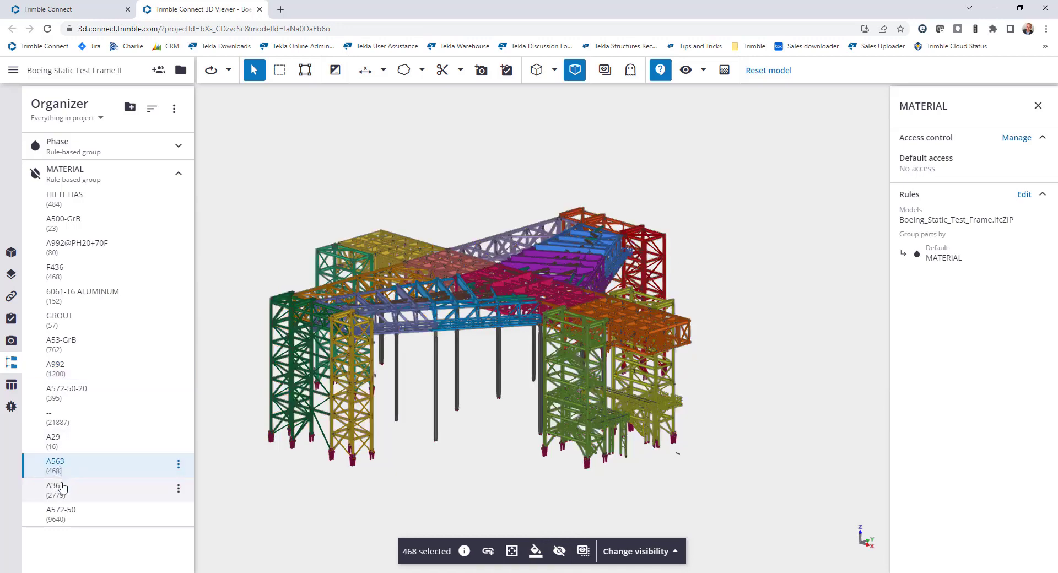
pyautogui.click(62, 490)
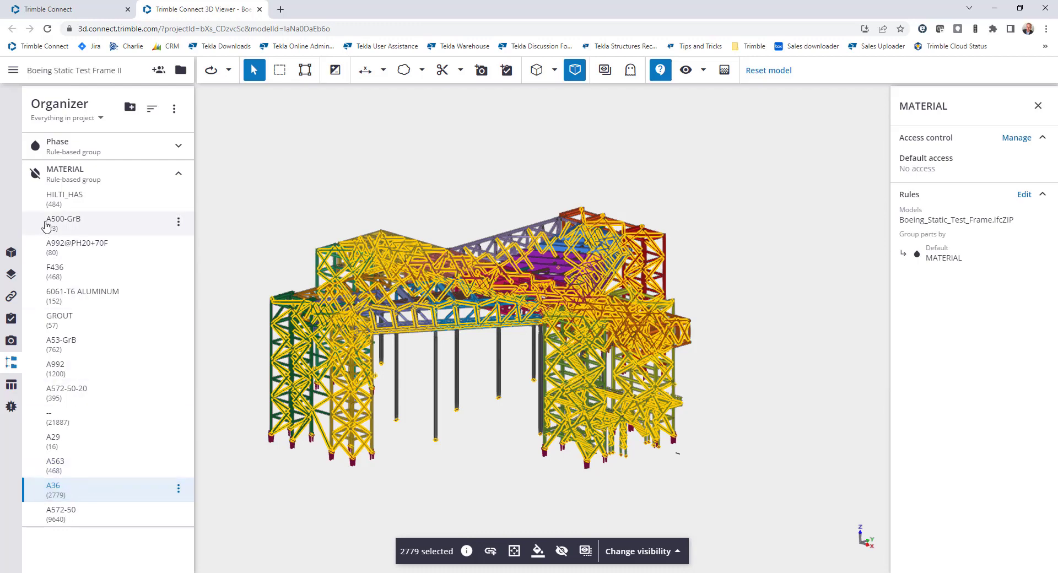
# Turn off colorization for the Phase group, turn it on for the MATERIAL group, and clear the model selection
pyautogui.click(35, 147)
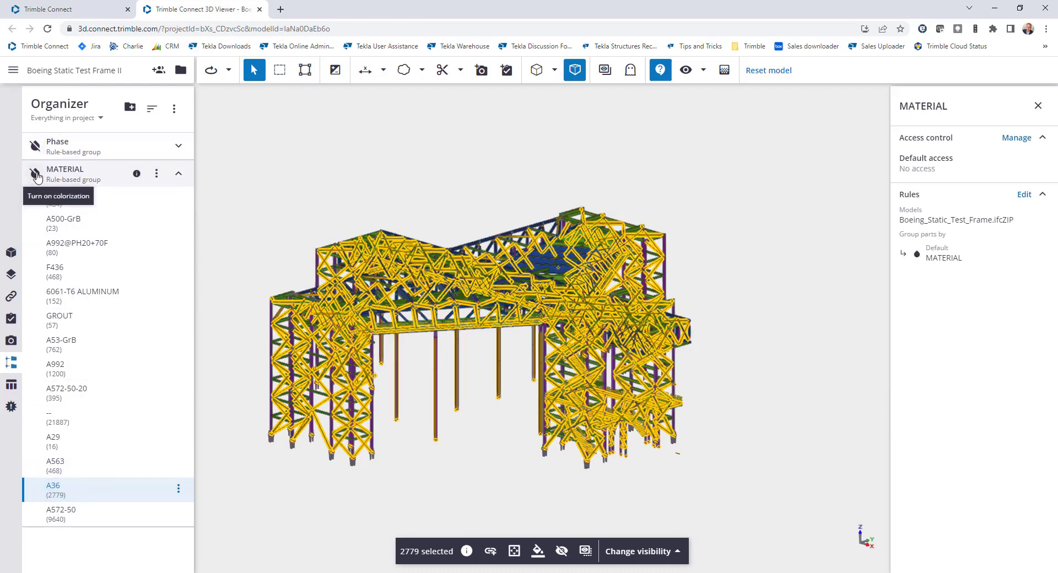
pyautogui.click(36, 174)
pyautogui.click(373, 212)
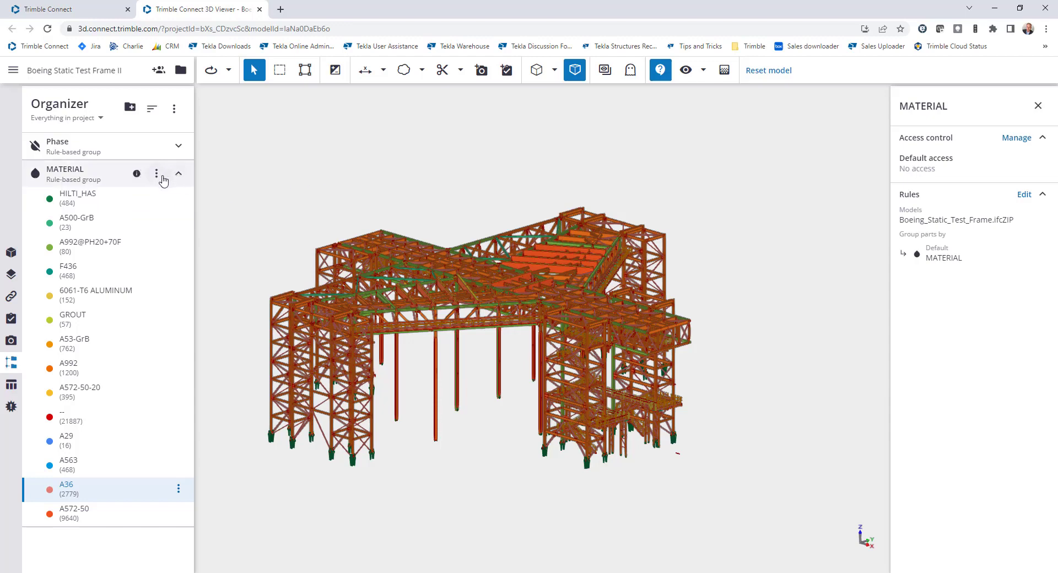
# Open the MATERIAL group's rule for editing, view the color choices for the "--" group, and close the rule without saving
pyautogui.click(156, 176)
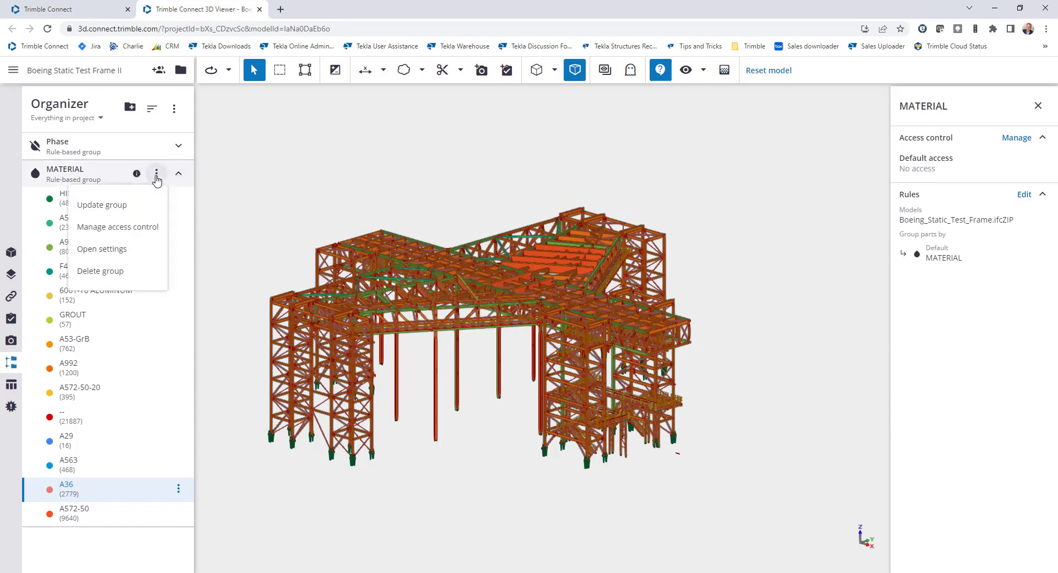
pyautogui.click(113, 250)
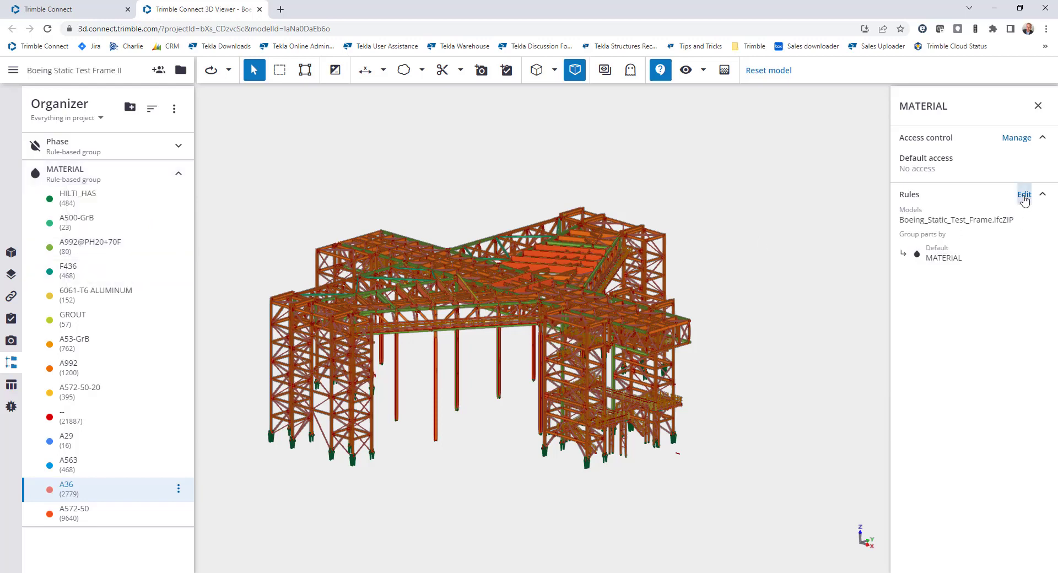
pyautogui.click(1025, 196)
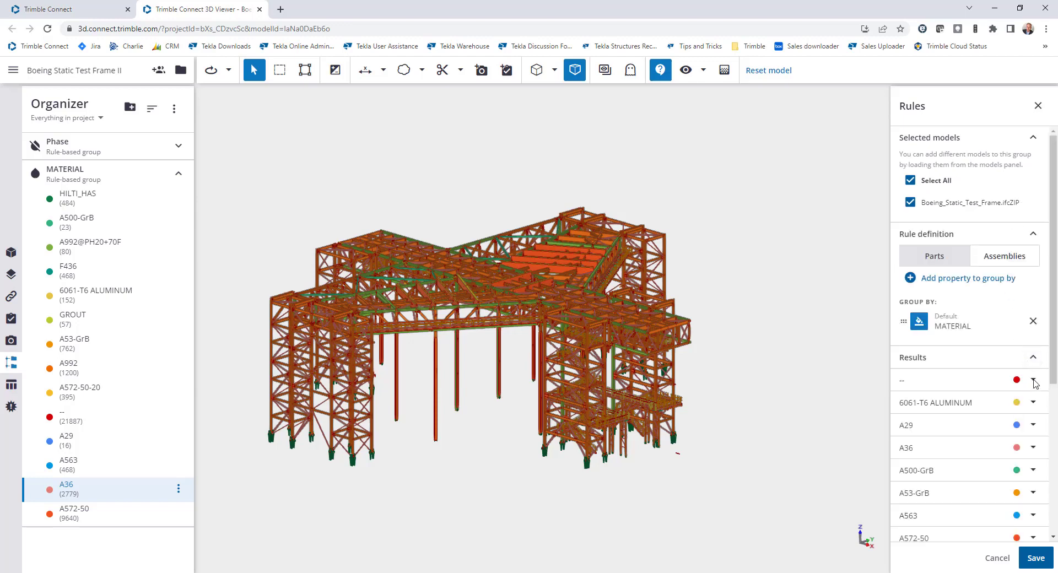
pyautogui.click(1034, 381)
pyautogui.click(1035, 382)
pyautogui.click(1038, 106)
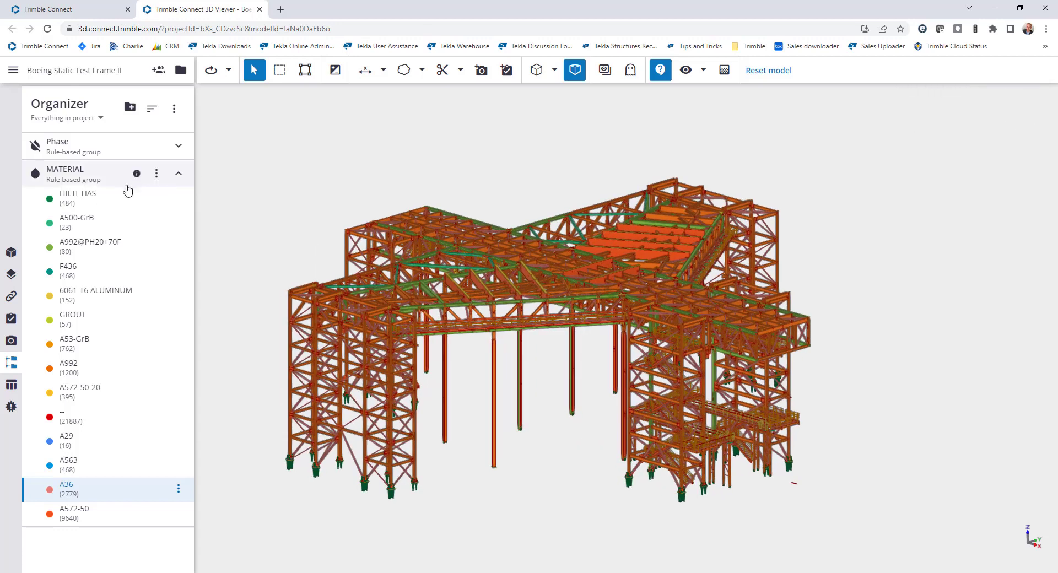
# Collapse the MATERIAL group and turn off its colorization
pyautogui.click(177, 174)
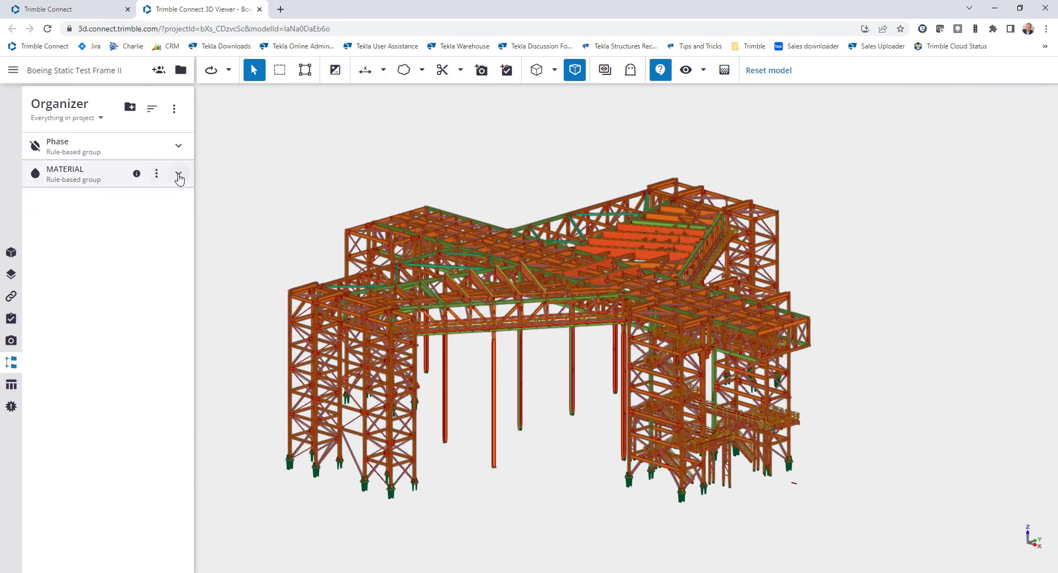
pyautogui.click(34, 173)
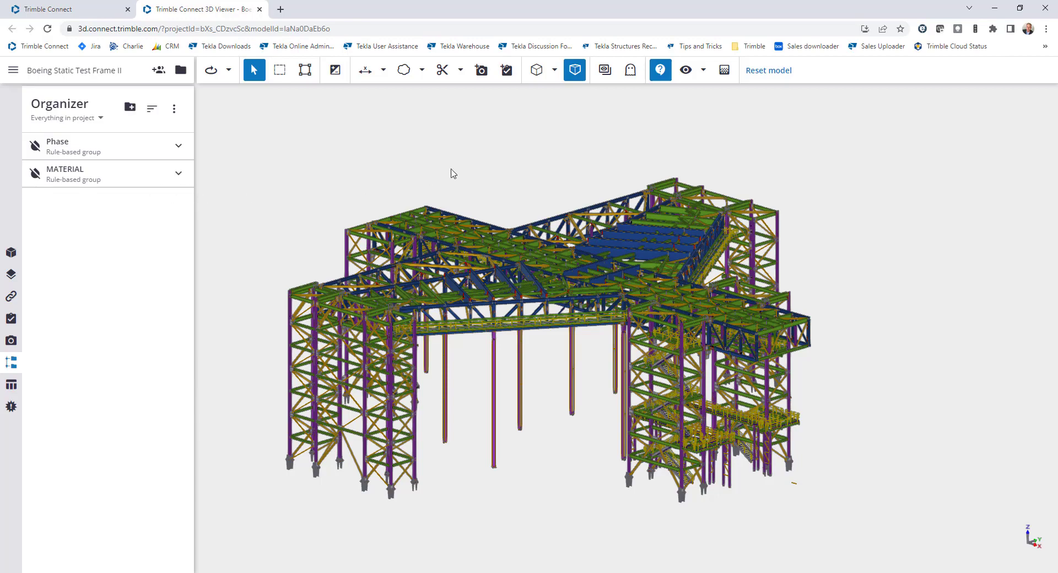
# Show the model in top view, turn on assembly selection, and area-select the wing-end tower on the positive Y side
pyautogui.click(555, 69)
pyautogui.click(518, 127)
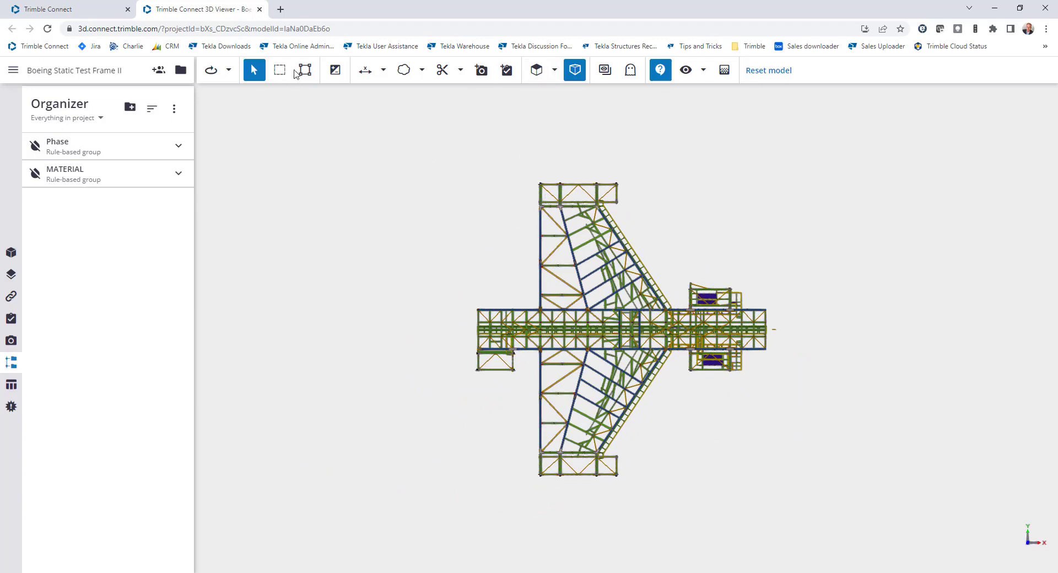
pyautogui.click(306, 75)
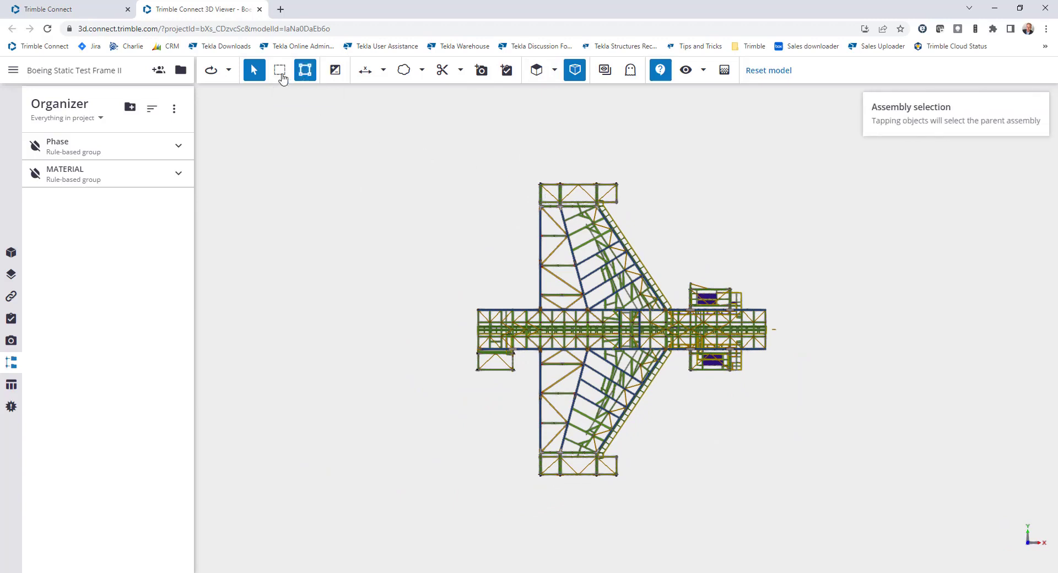
pyautogui.click(280, 69)
pyautogui.moveTo(520, 168); pyautogui.dragTo(648, 209)
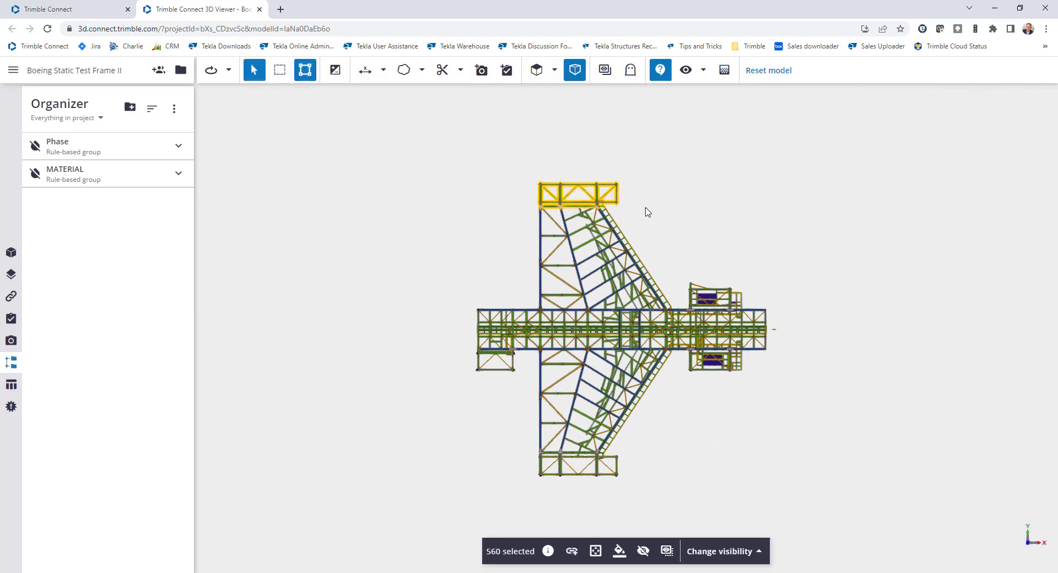
# Set the Model Review status of the selected wing-end tower assemblies to Approved and save it
pyautogui.click(548, 551)
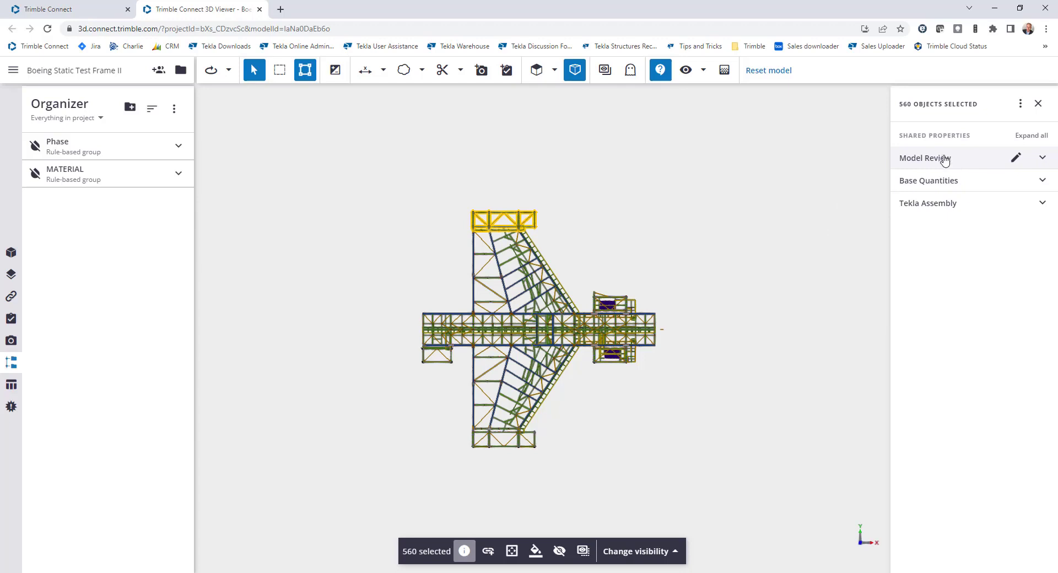
pyautogui.click(1018, 161)
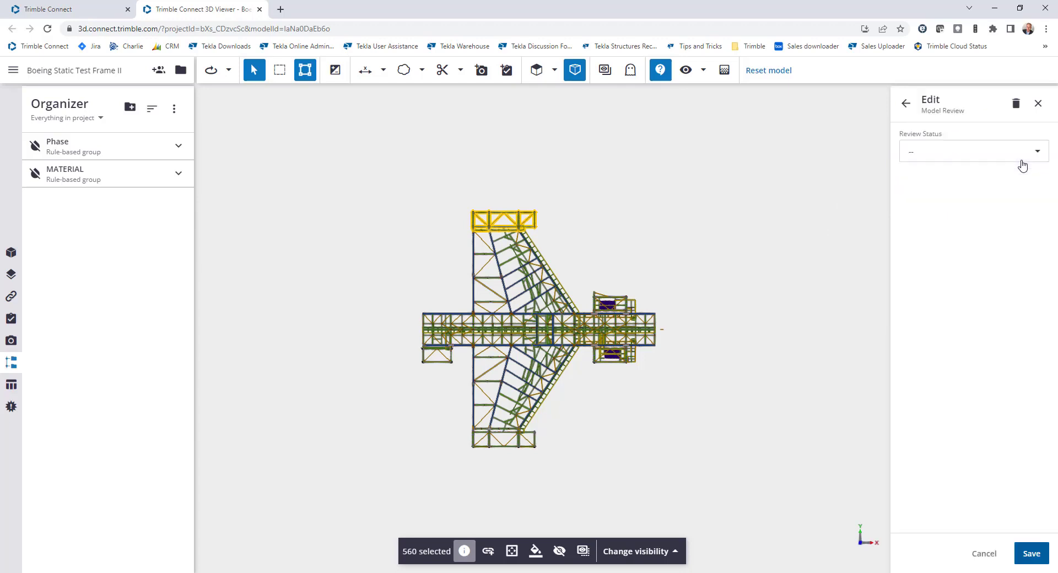
pyautogui.click(1021, 162)
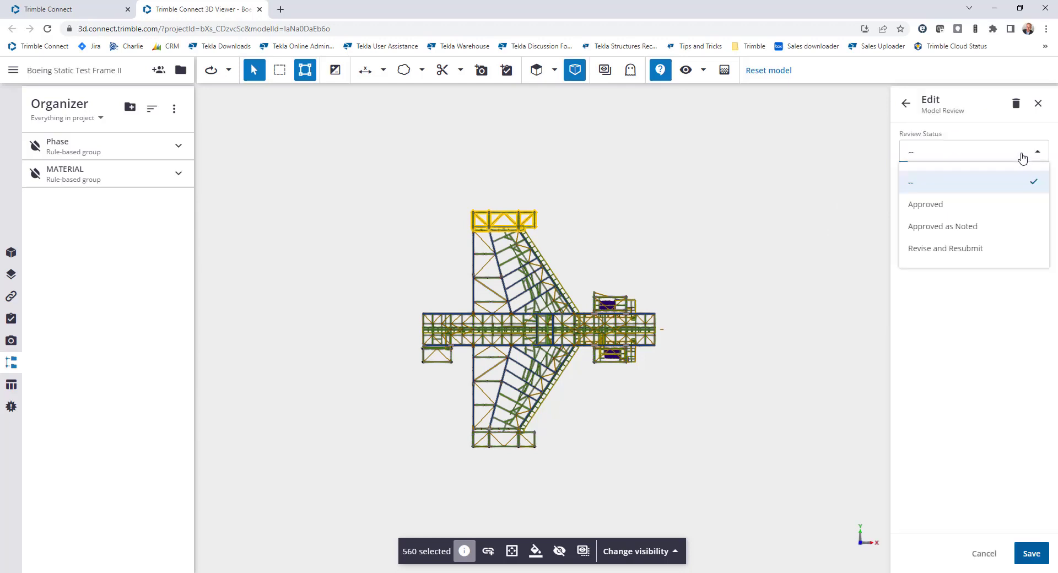
pyautogui.click(948, 208)
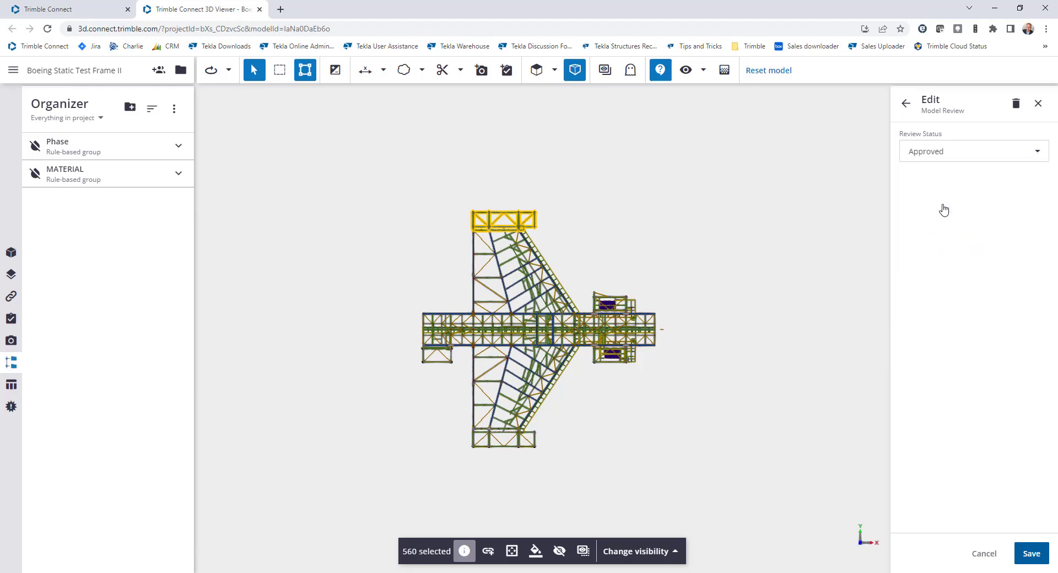
pyautogui.click(1031, 554)
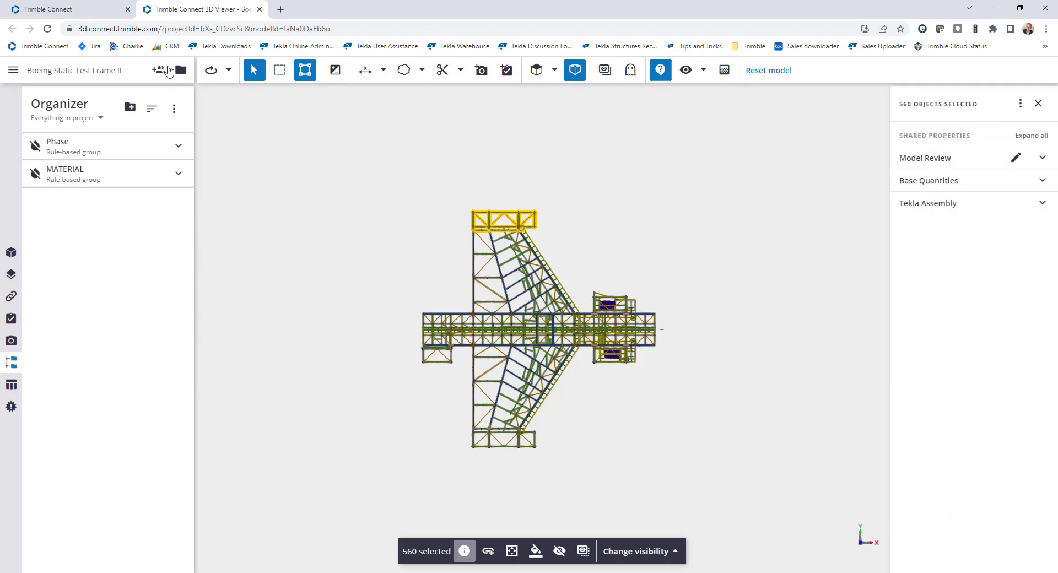
# Area-select the wing-end tower on the negative Y side, set its Review Status to Approved as Noted, and save it
pyautogui.click(272, 73)
pyautogui.moveTo(462, 427); pyautogui.dragTo(544, 455)
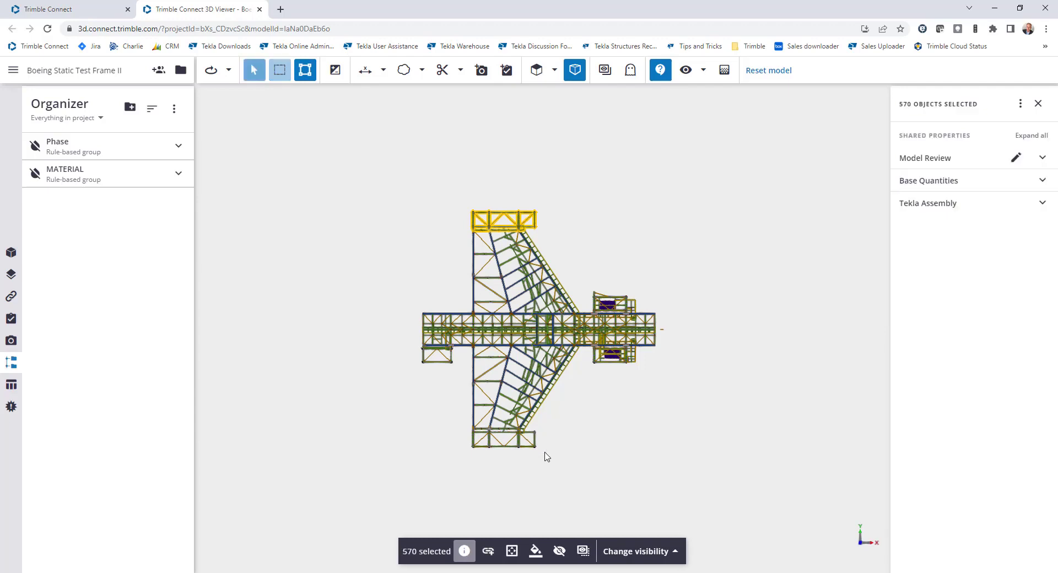
pyautogui.click(1016, 158)
pyautogui.click(990, 158)
pyautogui.click(948, 226)
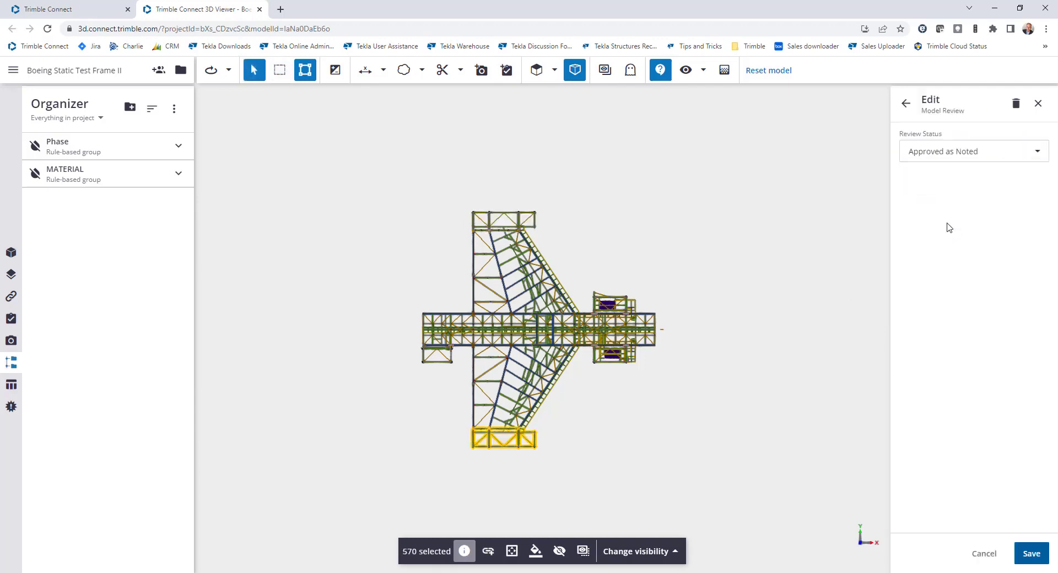
pyautogui.click(1031, 554)
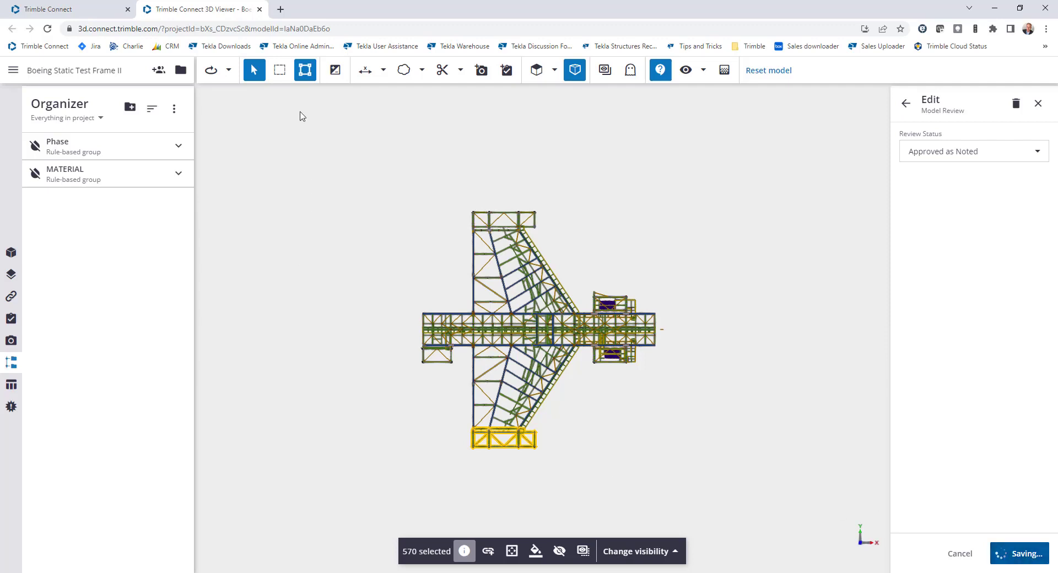
# Area-select the fuselage end section on the negative X side, set its Review Status to Revise and Resubmit, and save it
pyautogui.click(280, 70)
pyautogui.moveTo(409, 298); pyautogui.dragTo(456, 373)
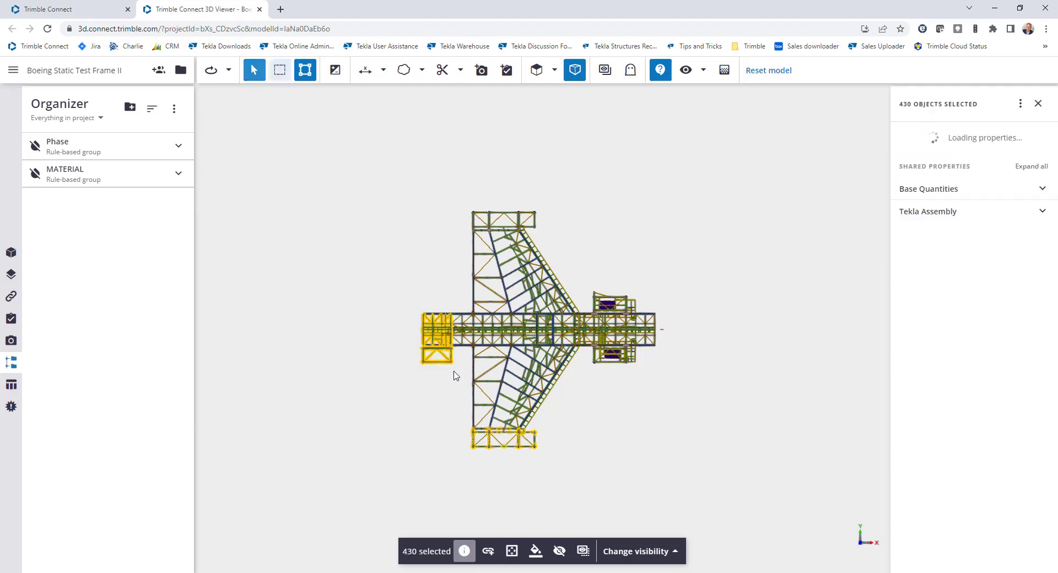
pyautogui.click(1014, 160)
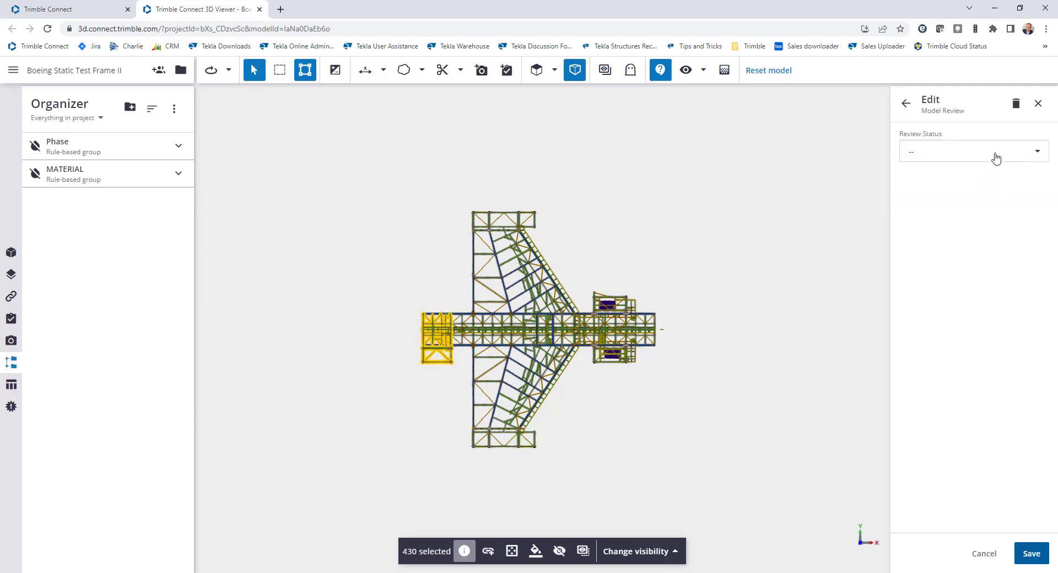
pyautogui.click(994, 157)
pyautogui.click(945, 246)
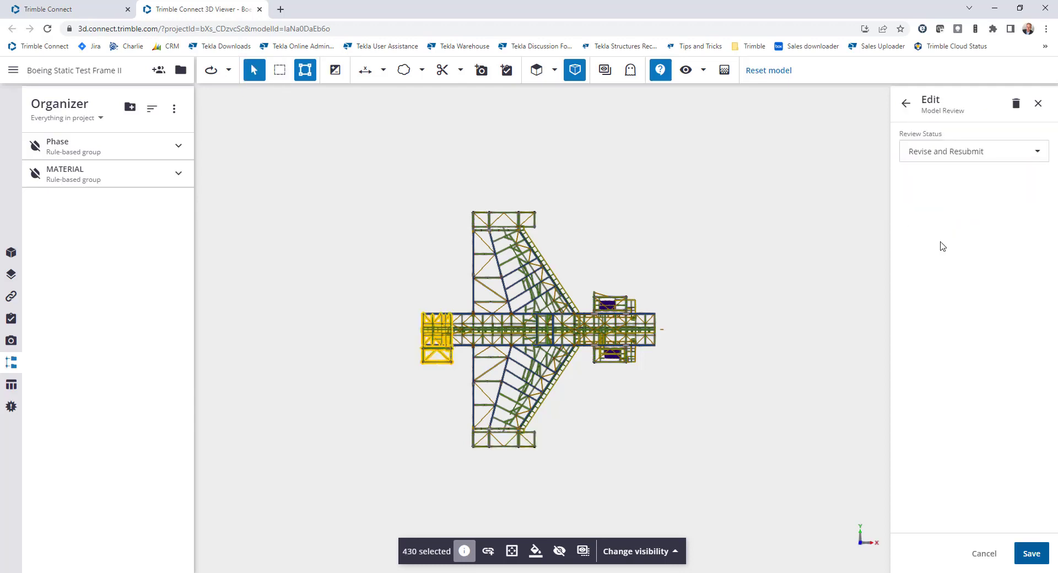
pyautogui.click(1028, 553)
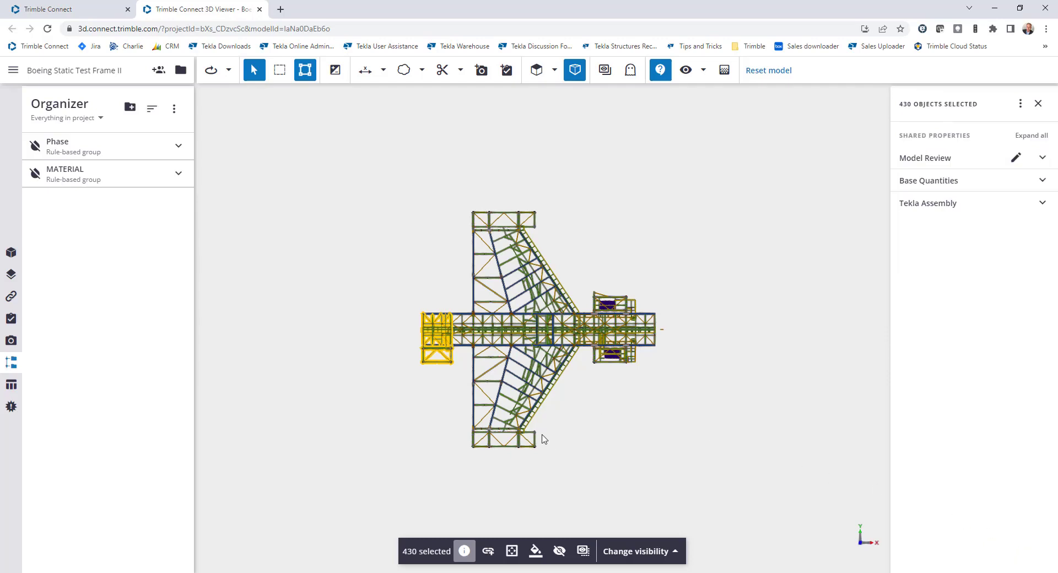
# Clear the selection in a 3D view, then select a WF_COLUMN assembly in the fuselage end section and examine its Model Review properties
pyautogui.moveTo(543, 437); pyautogui.dragTo(463, 353)
pyautogui.click(463, 354)
pyautogui.scroll(5, 507, 438)
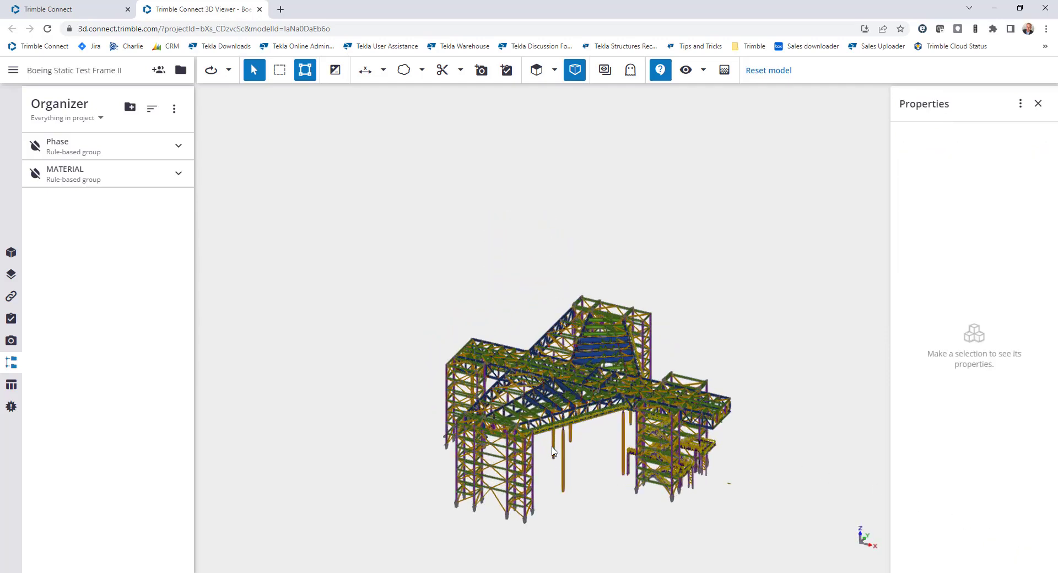
pyautogui.click(428, 395)
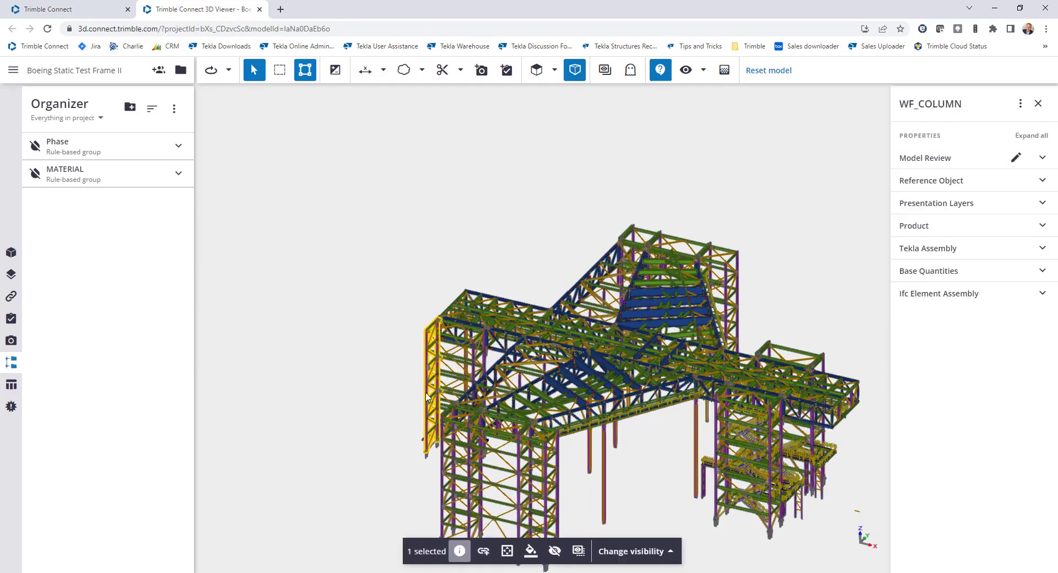
pyautogui.click(1042, 158)
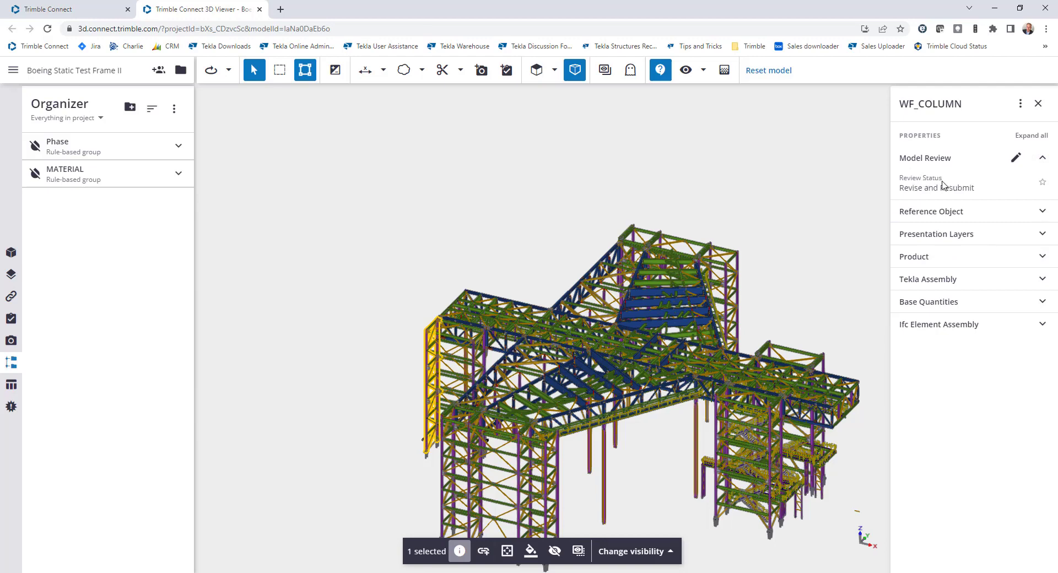
pyautogui.scroll(-3, 508, 210)
pyautogui.moveTo(715, 371); pyautogui.dragTo(629, 340, button='middle')
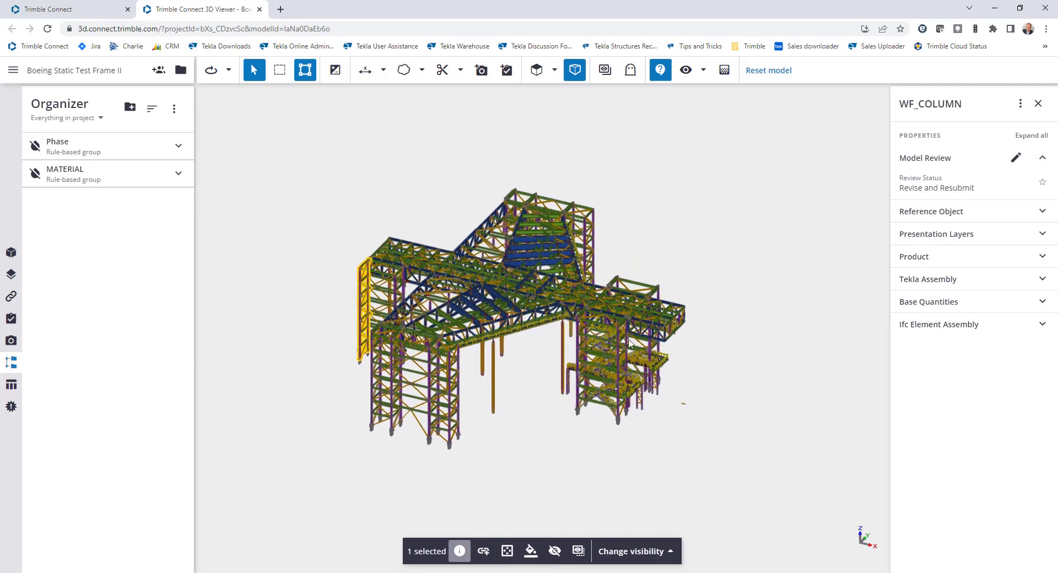
# Clear the selection and start a new rule-based group on Boeing_Static_Test_Frame.ifcZIP that groups by assemblies
pyautogui.scroll(1, 538, 286)
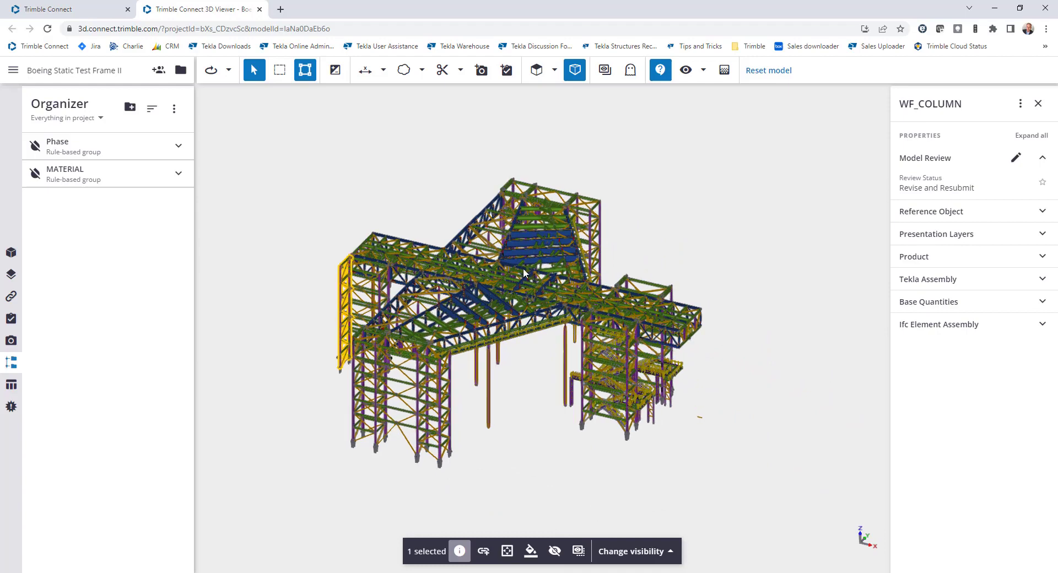
pyautogui.click(650, 188)
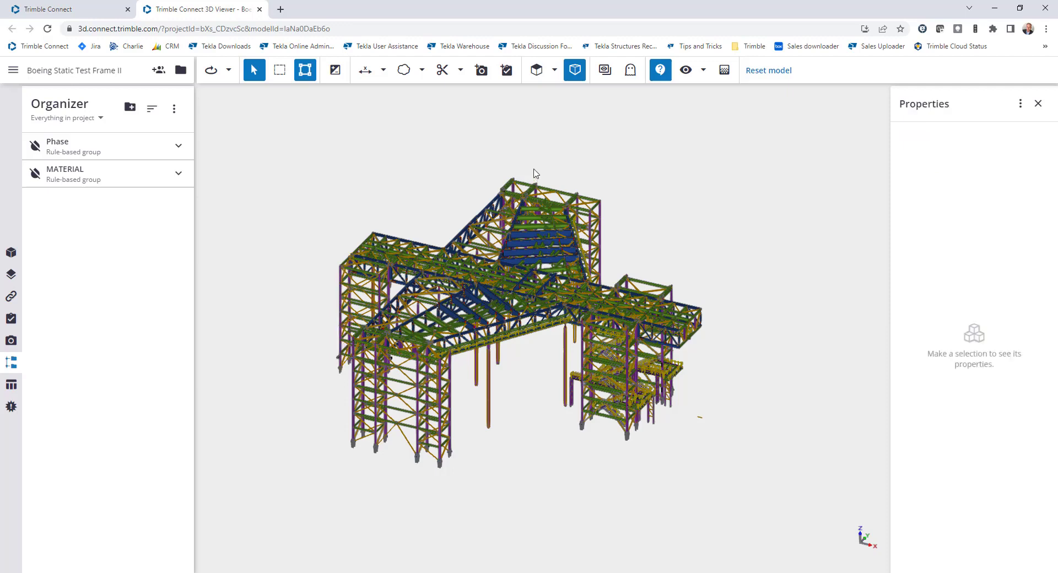
pyautogui.click(129, 108)
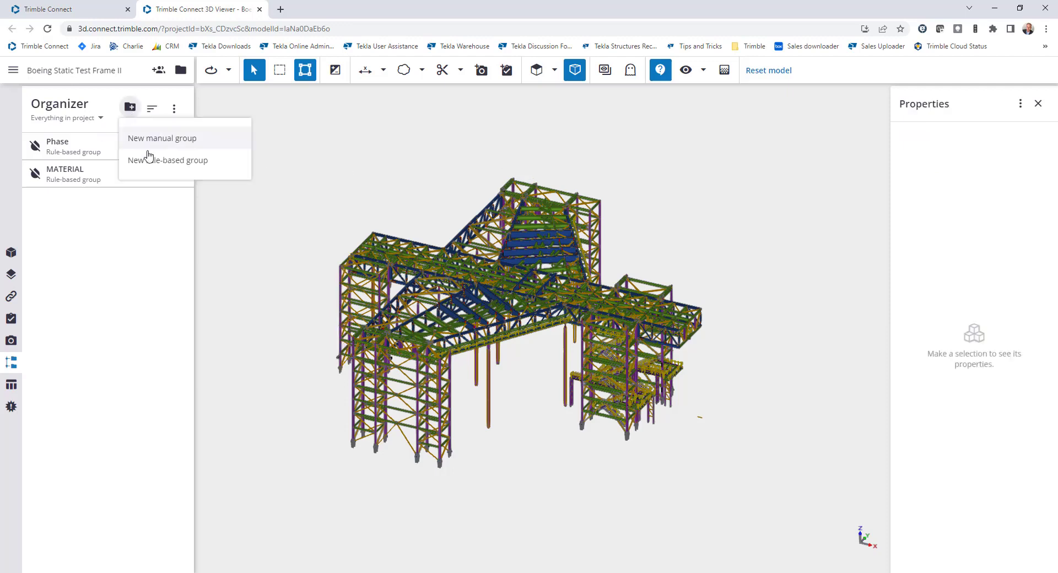
pyautogui.click(169, 162)
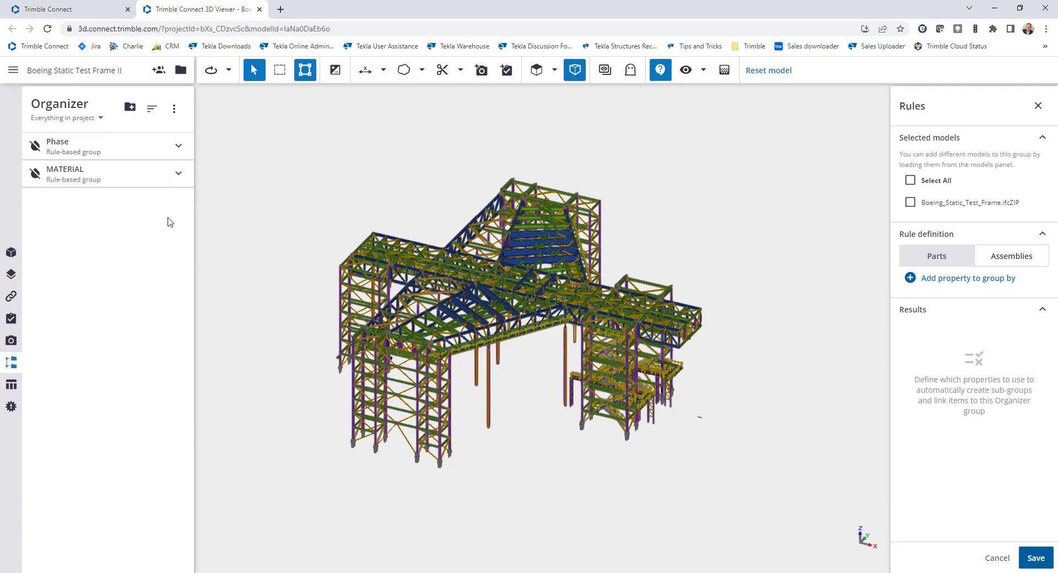
pyautogui.click(908, 203)
pyautogui.click(1014, 259)
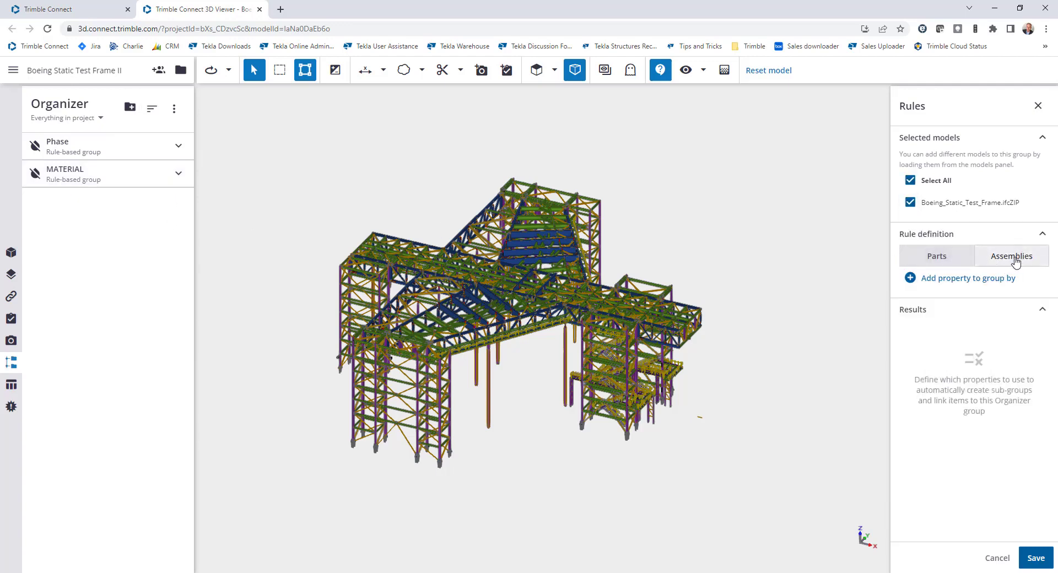
# Group the assemblies by the Model Review property Review Status and enable colorizing of the resulting groups
pyautogui.click(982, 278)
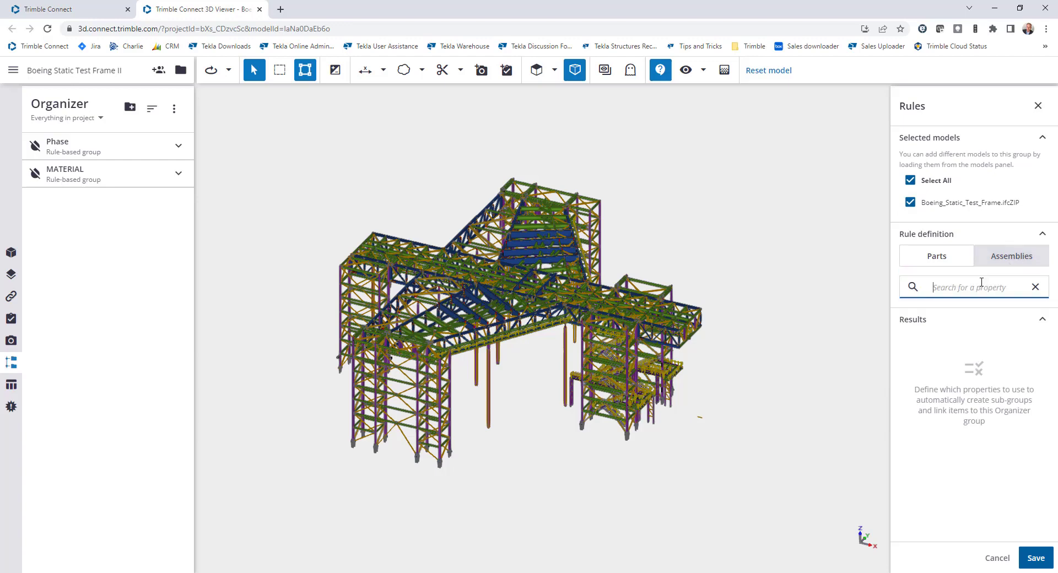
pyautogui.write('model')
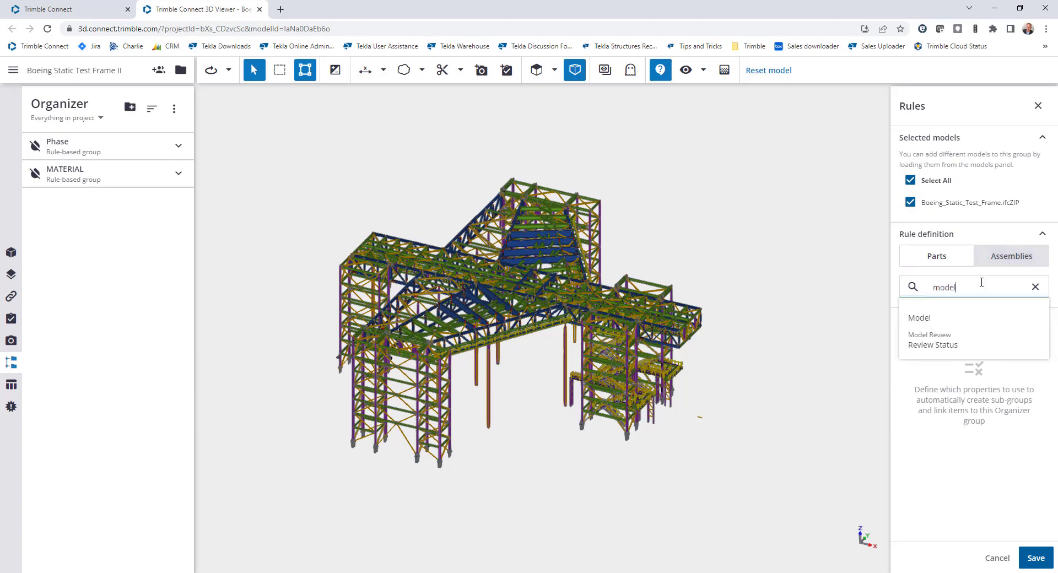
pyautogui.click(940, 345)
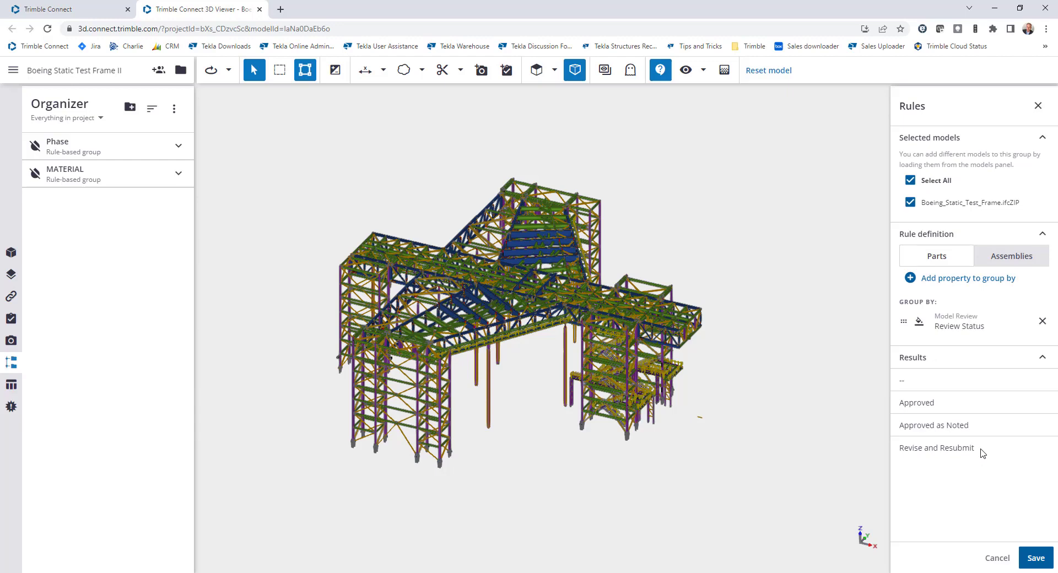
pyautogui.click(919, 324)
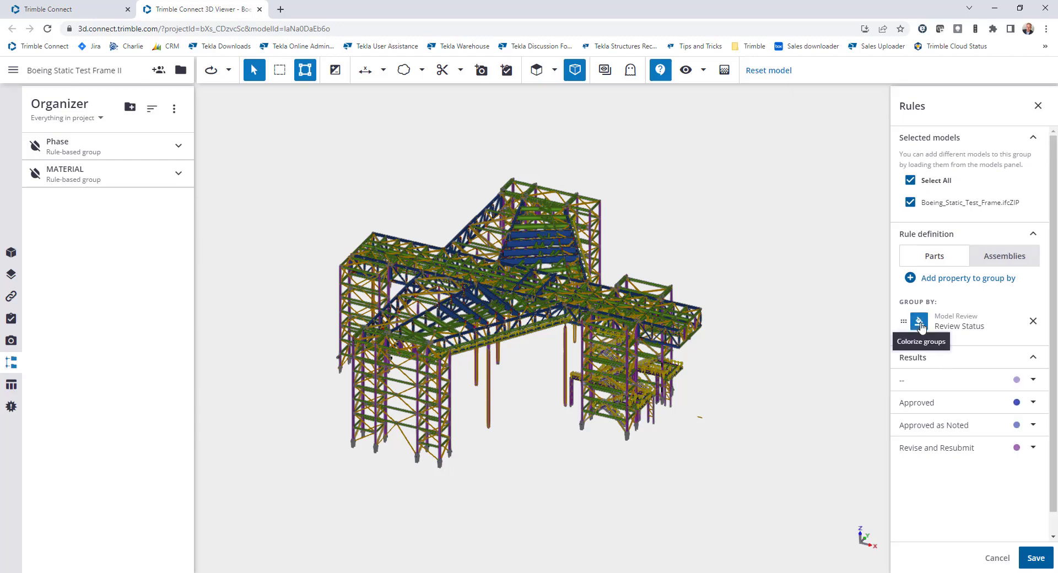
# Color the blank status dark grey, Approved green, Approved as Noted yellow and Revise and Resubmit red, and save the group rules
pyautogui.click(1033, 379)
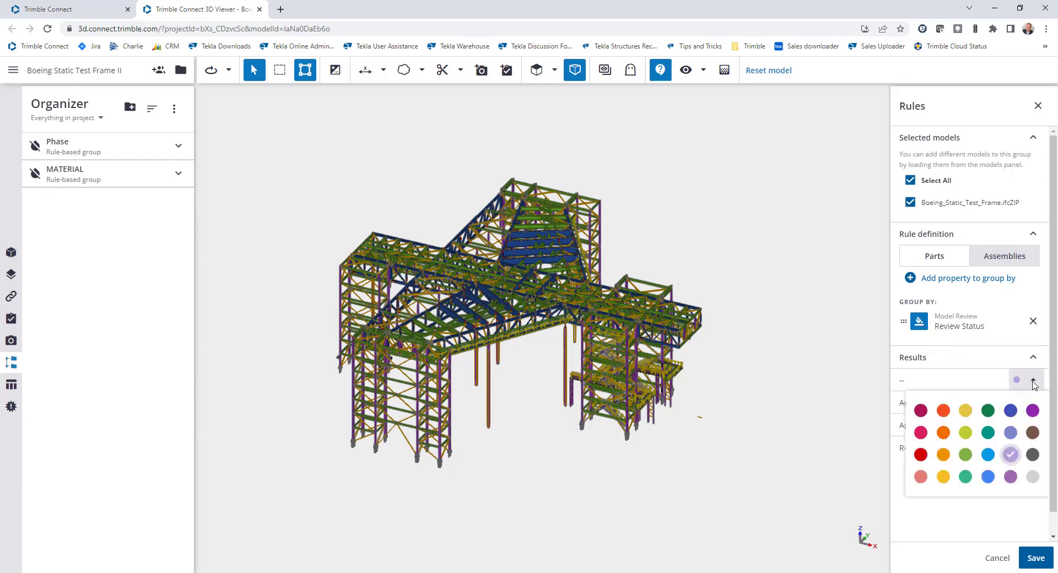
pyautogui.click(1033, 456)
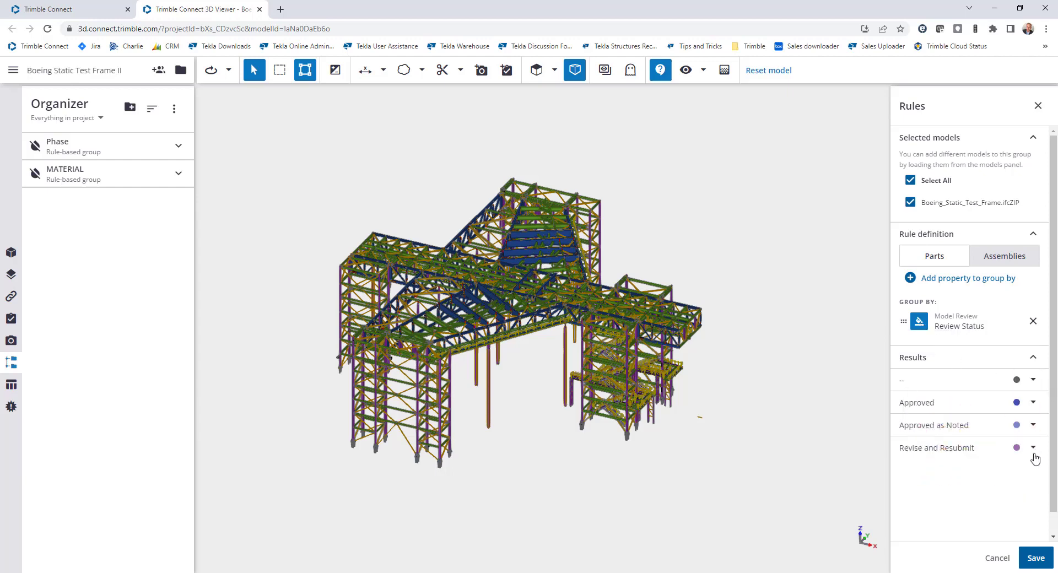
pyautogui.click(1033, 404)
pyautogui.click(991, 437)
pyautogui.click(1031, 426)
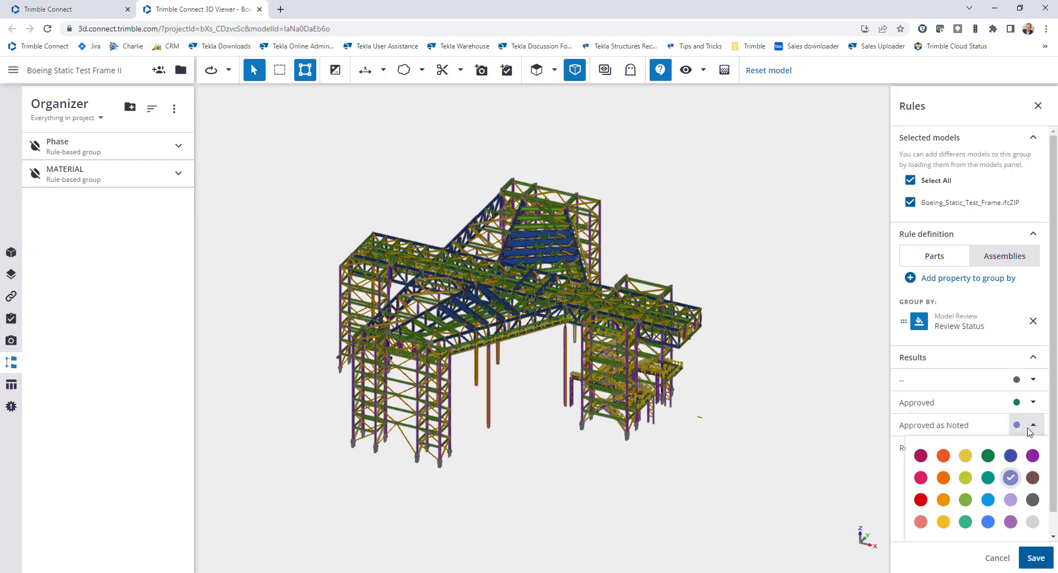
pyautogui.click(971, 457)
pyautogui.click(1033, 448)
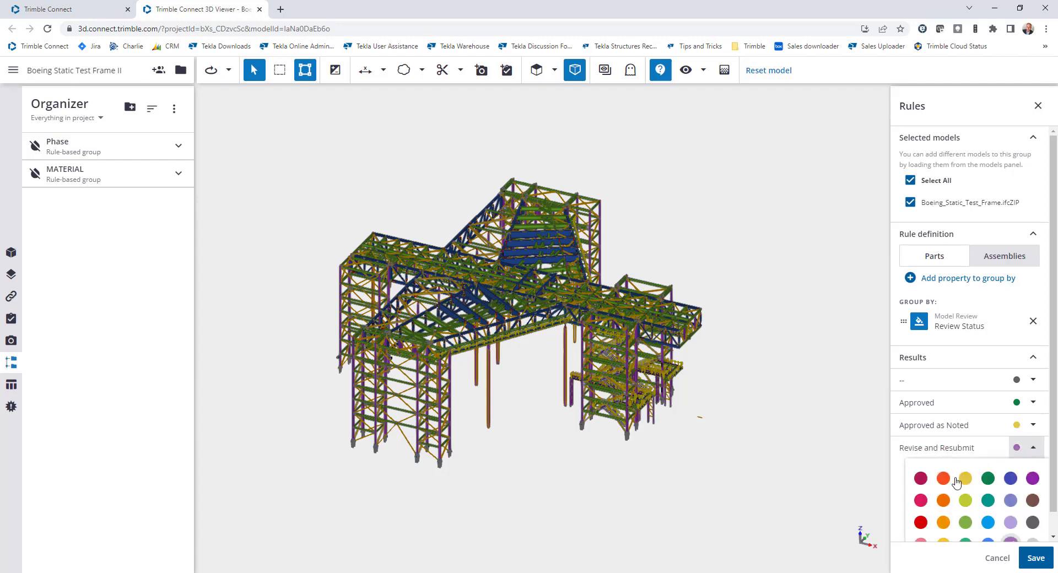
pyautogui.click(921, 522)
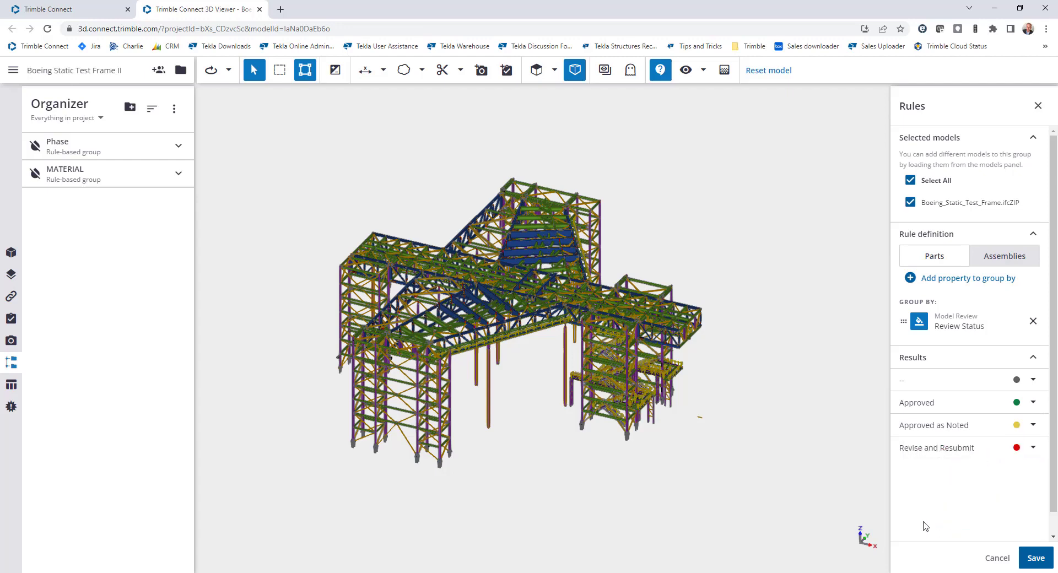
pyautogui.click(1035, 557)
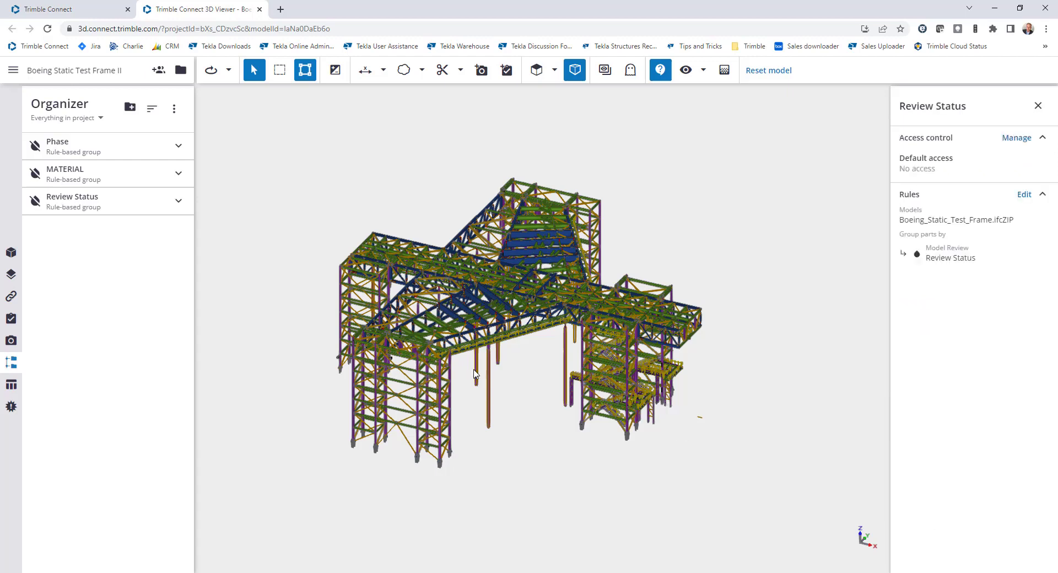
# Highlight the Revise and Resubmit subgroup and examine the model with Review Status colorization switched on, then restore the original colors
pyautogui.click(179, 201)
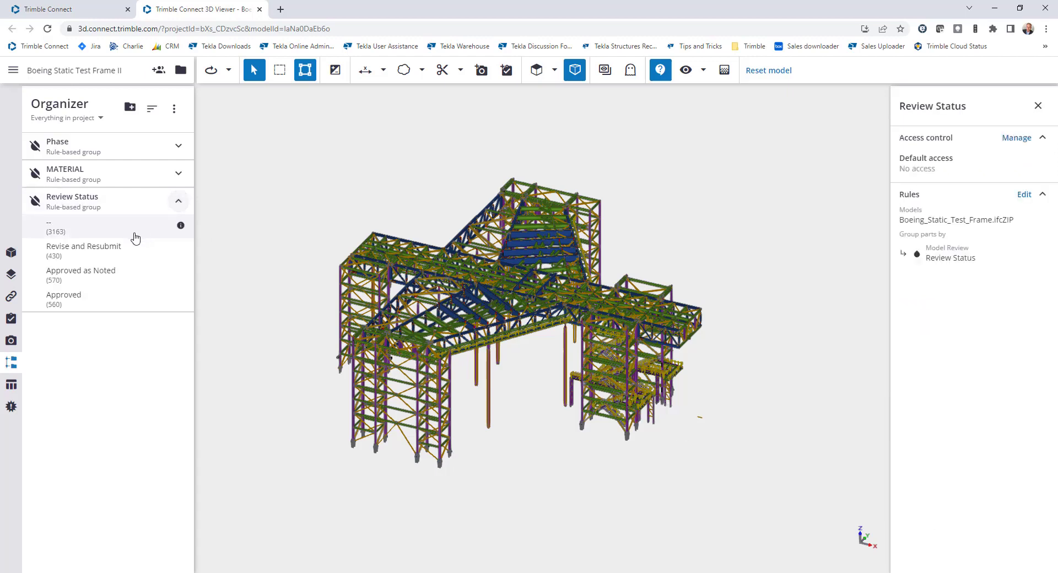
pyautogui.click(75, 251)
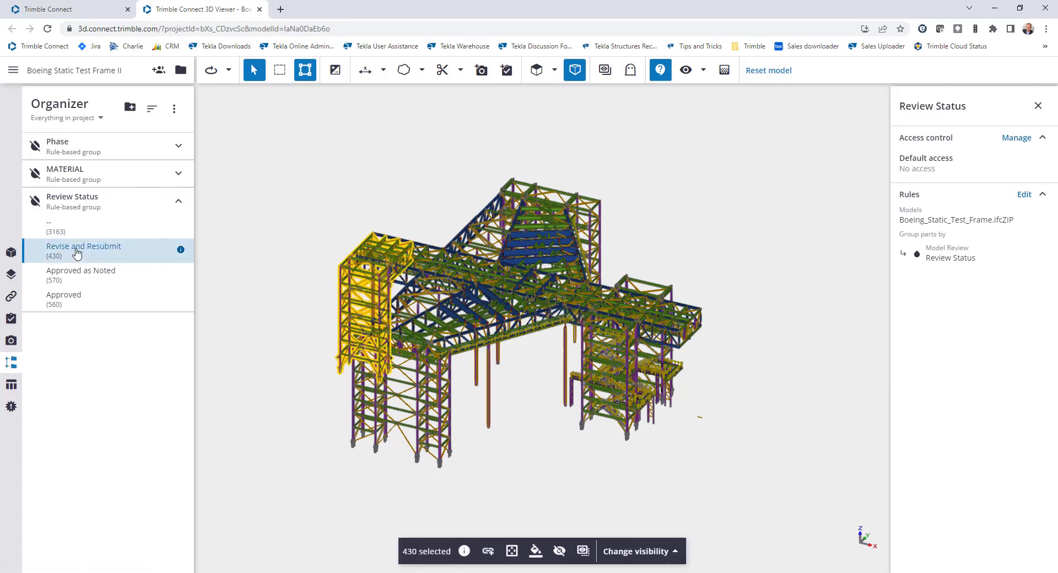
pyautogui.click(35, 201)
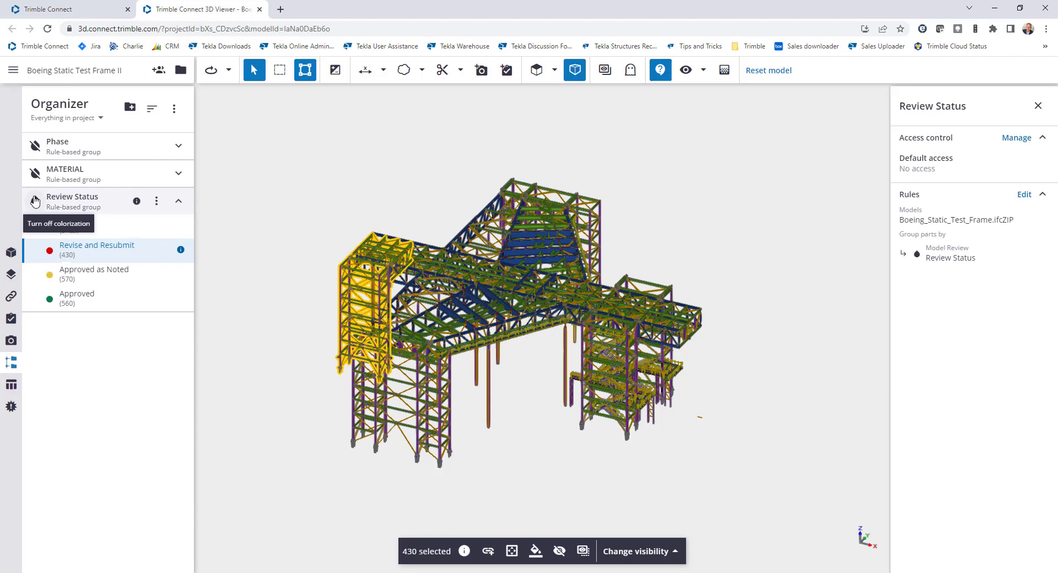
pyautogui.click(353, 173)
pyautogui.scroll(3, 349, 202)
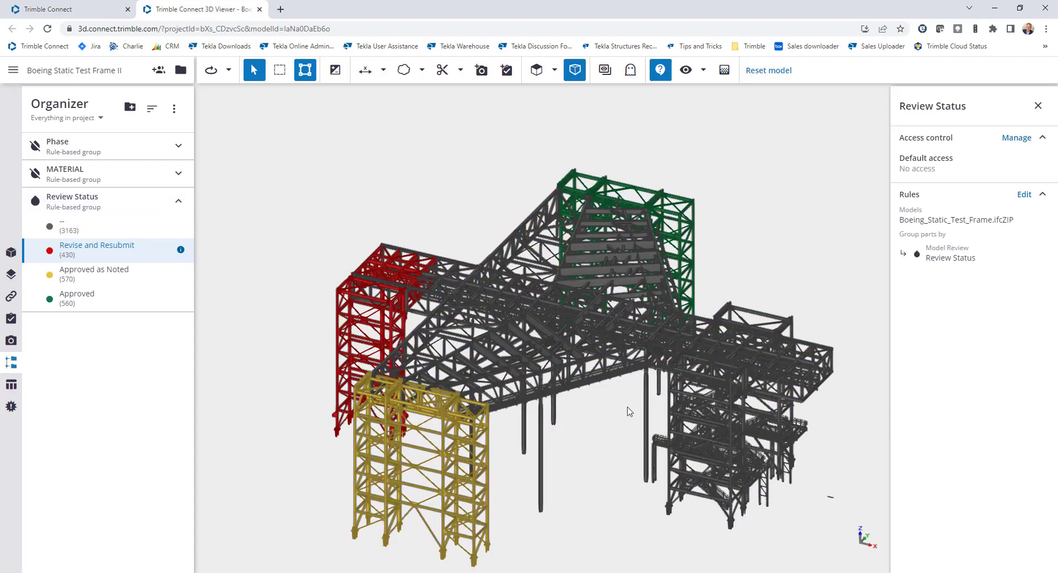
pyautogui.moveTo(622, 409); pyautogui.dragTo(603, 389, button='middle')
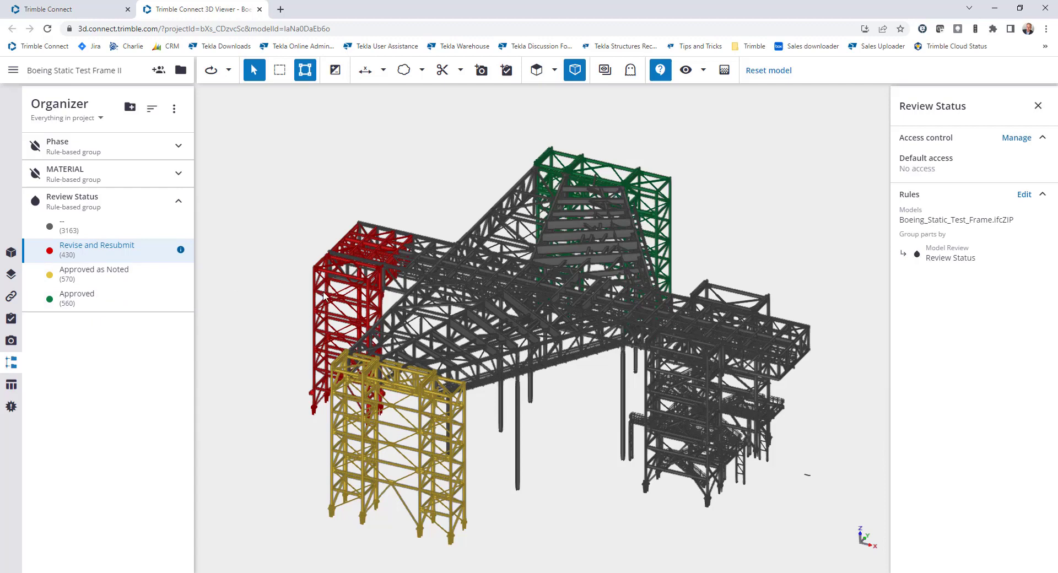
pyautogui.scroll(-2, 324, 296)
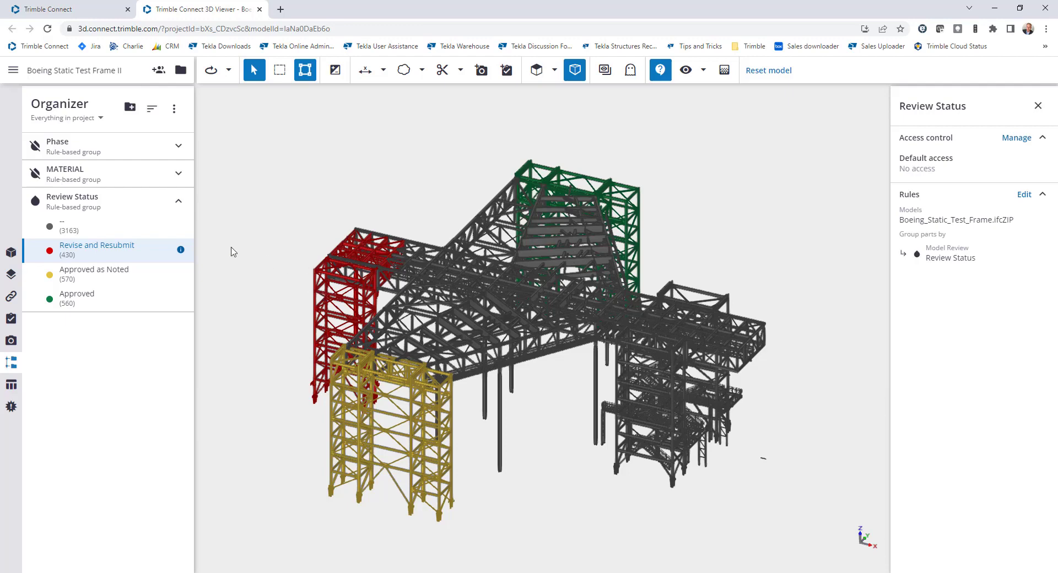
pyautogui.click(35, 201)
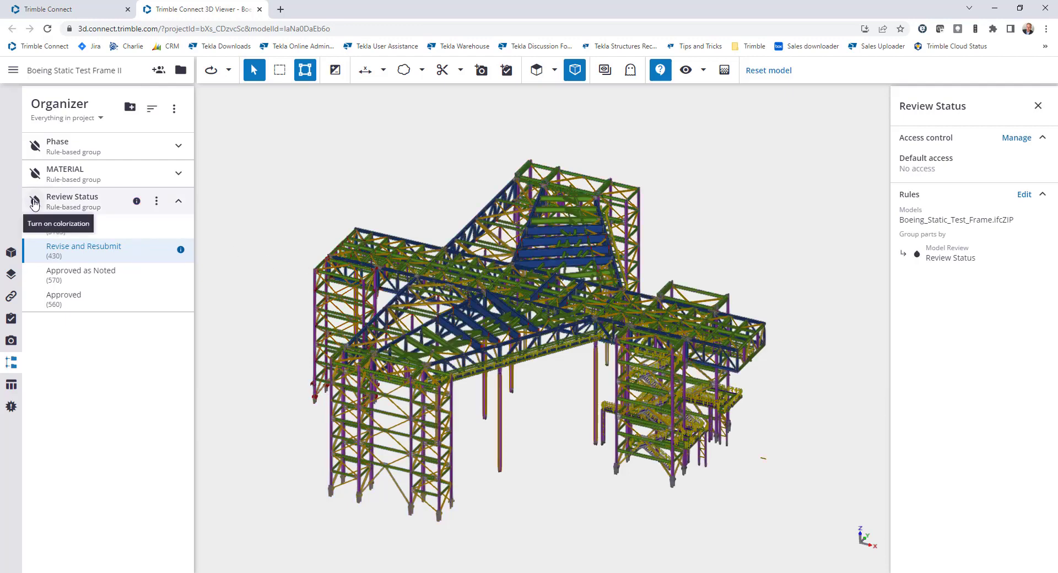
pyautogui.click(178, 201)
# Switch to the project's Explorer page and upload Boeing_Static_Test_Frame.ifcZIP from the Rev 2 folder as a new version
pyautogui.click(72, 10)
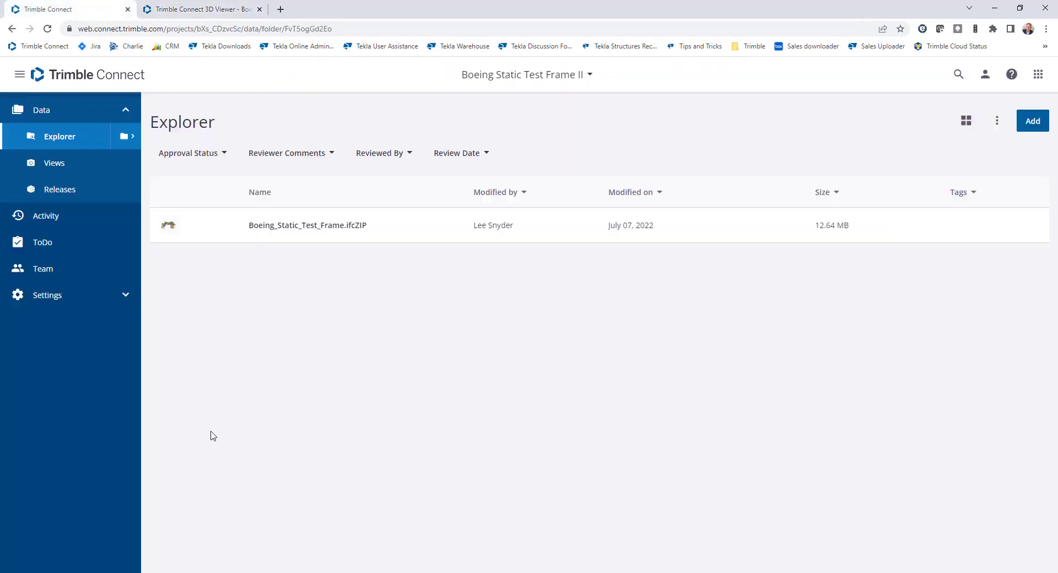
pyautogui.hotkey('alt', 'Tab')
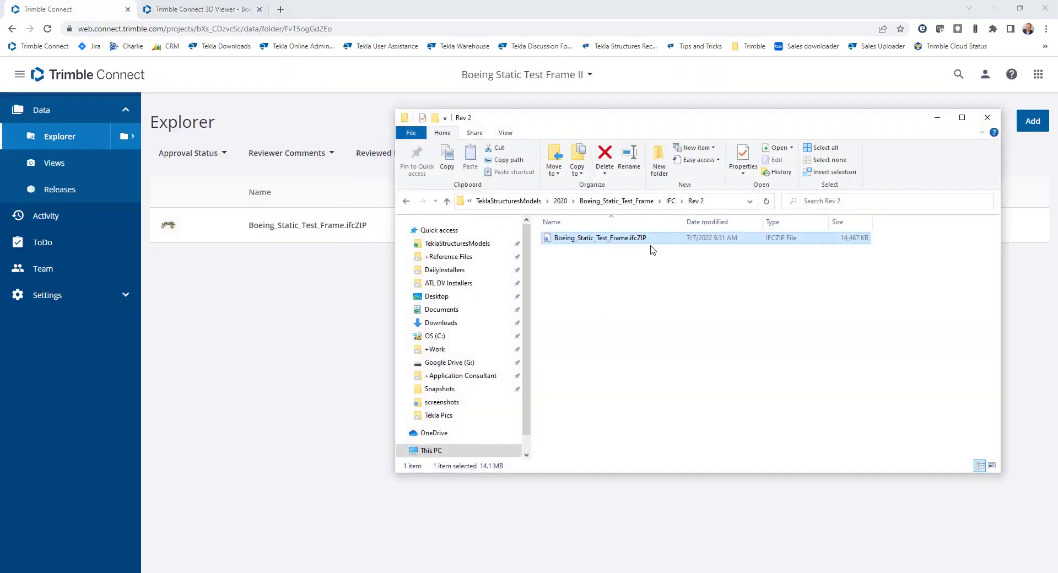
pyautogui.moveTo(652, 242); pyautogui.dragTo(307, 343)
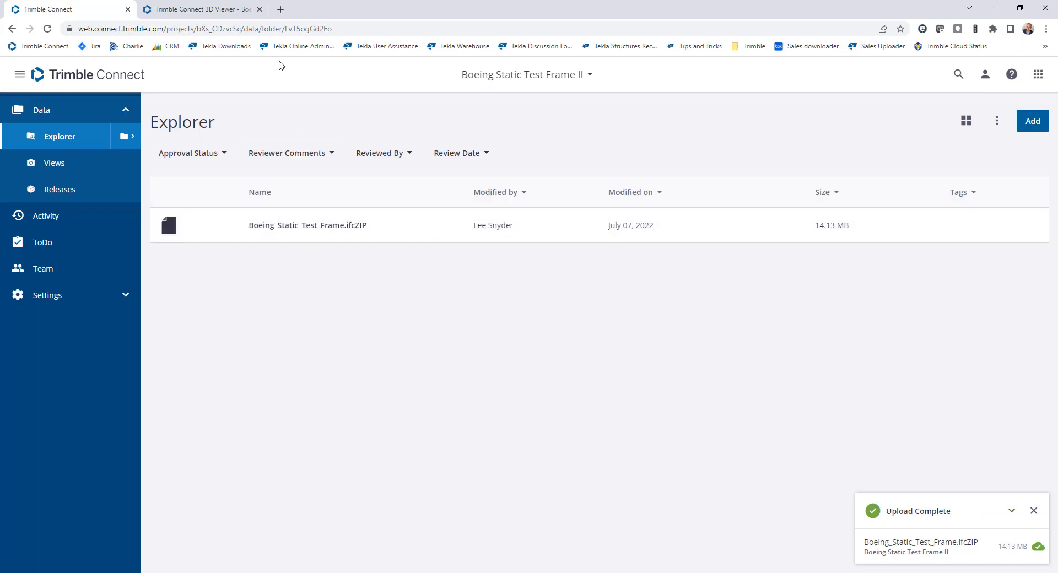
# Return to the 3D Viewer, load version 2 of Boeing_Static_Test_Frame.ifcZIP, and close the Review Status details
pyautogui.click(224, 11)
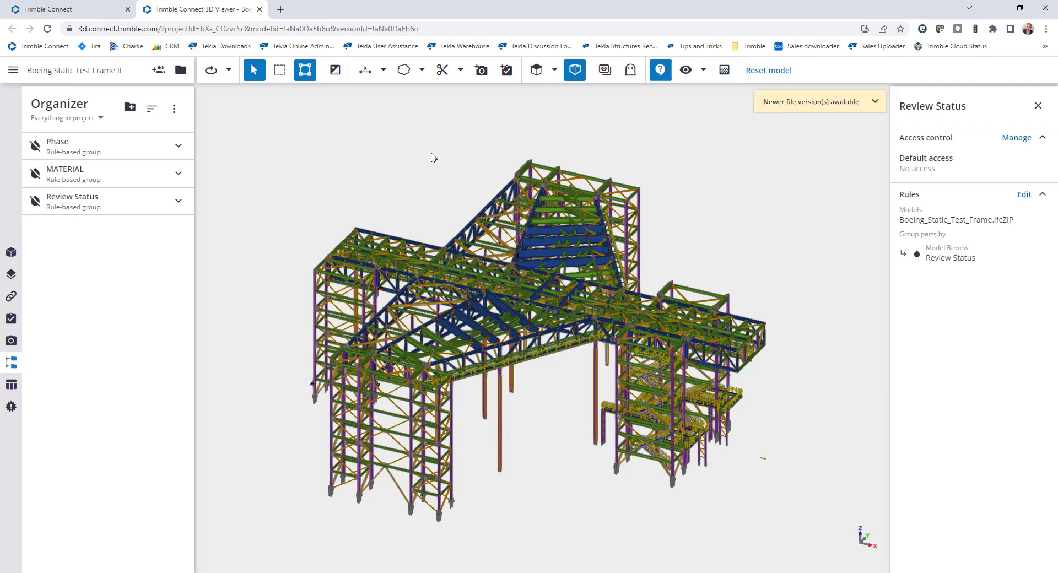
pyautogui.click(844, 106)
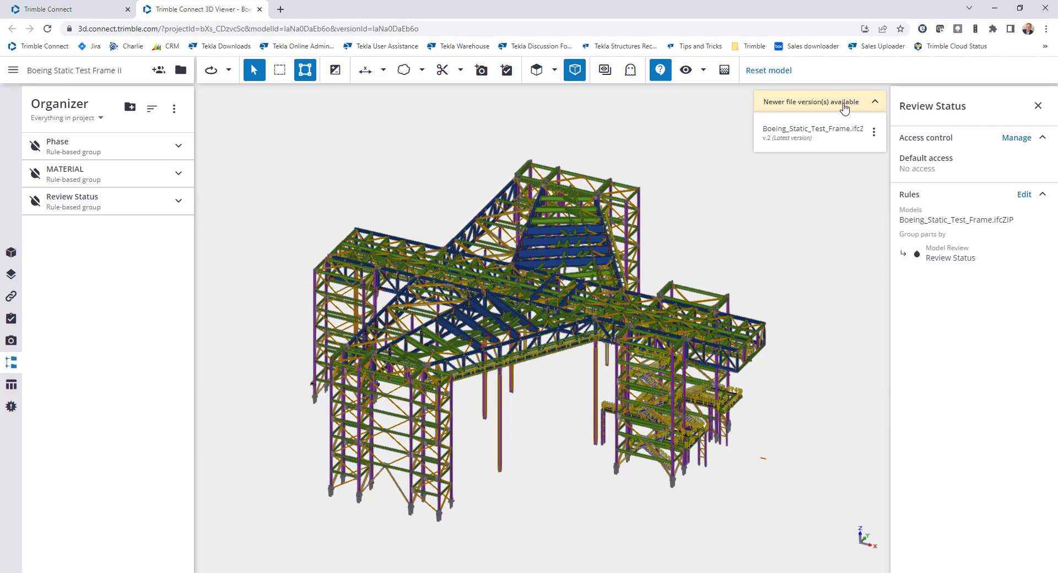
pyautogui.click(812, 133)
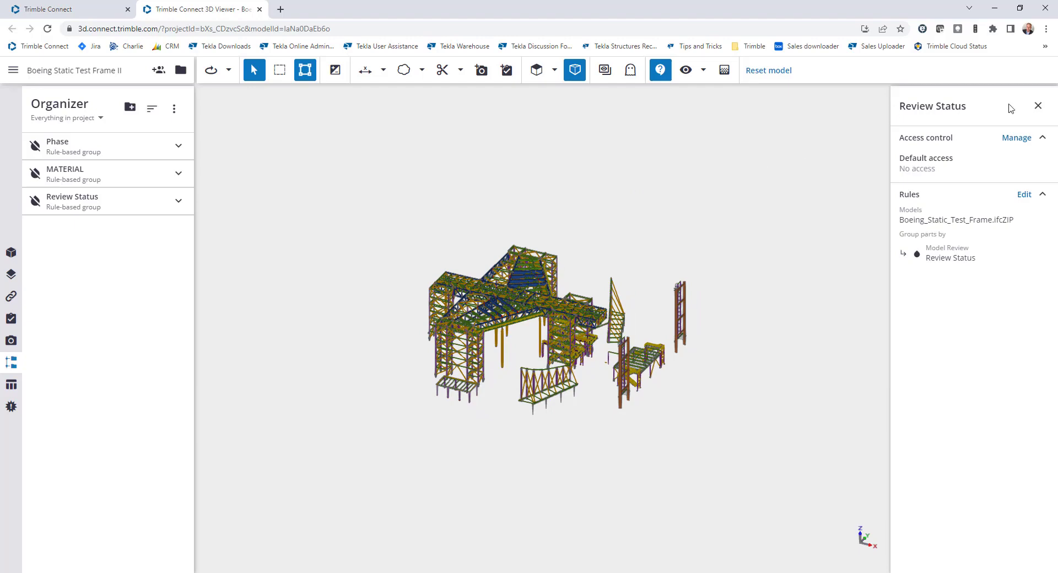
pyautogui.click(1038, 106)
# Turn on Review Status colorization for the updated model and examine the newly added structures against the colorized frame
pyautogui.scroll(5, 763, 372)
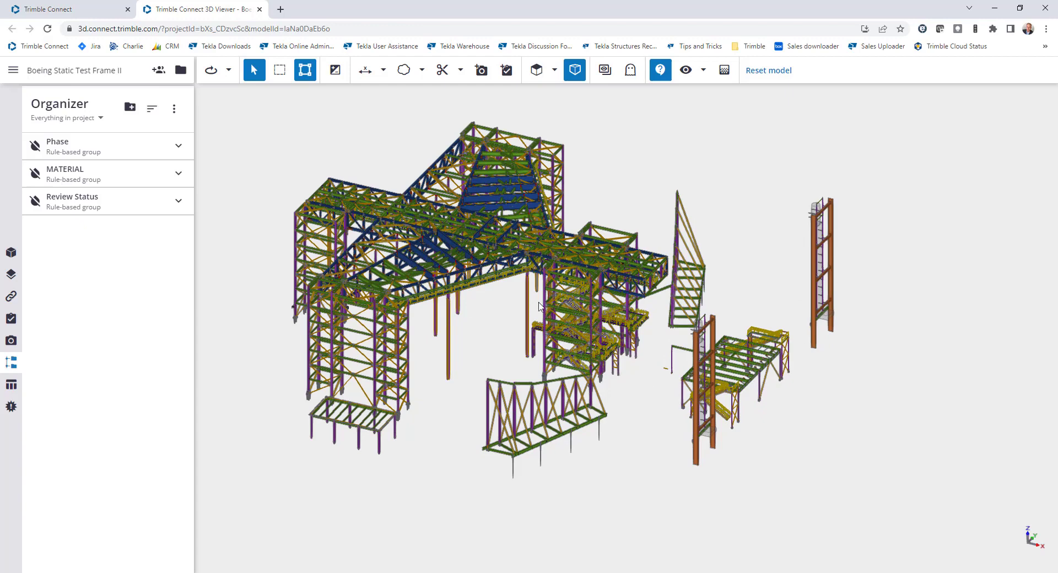
pyautogui.scroll(-1, 488, 337)
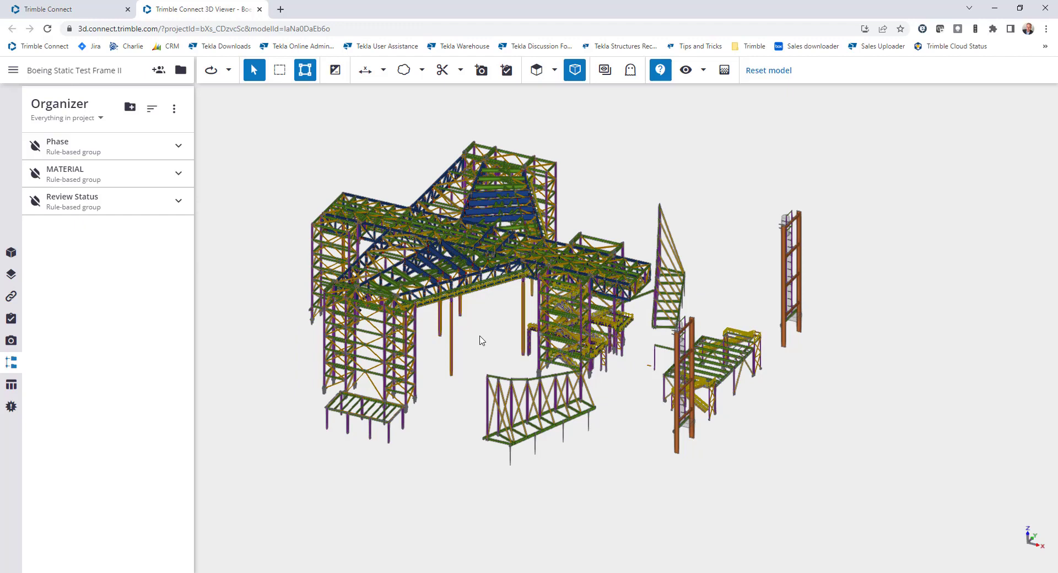
pyautogui.click(36, 205)
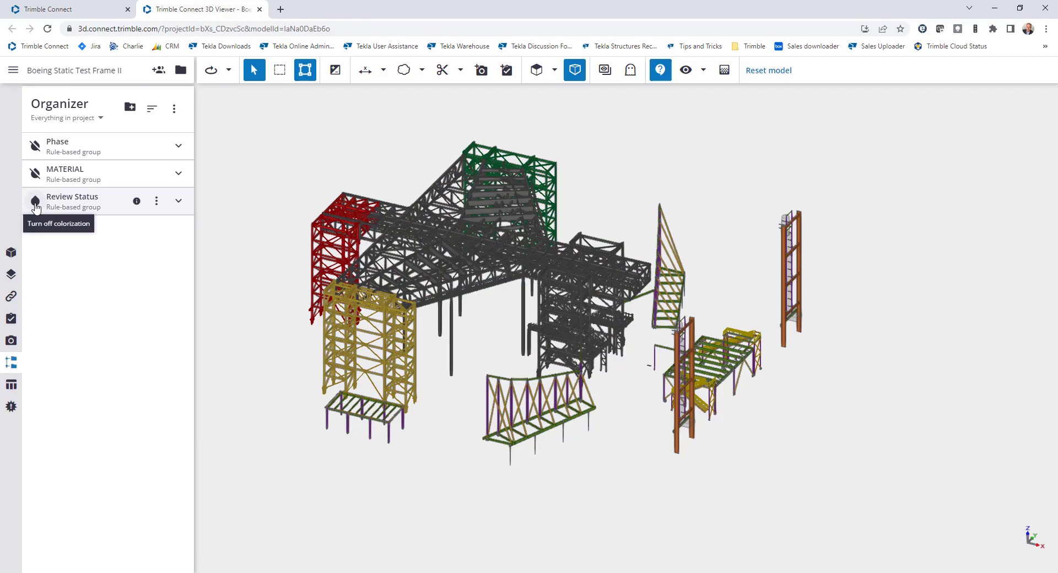
pyautogui.scroll(5, 462, 368)
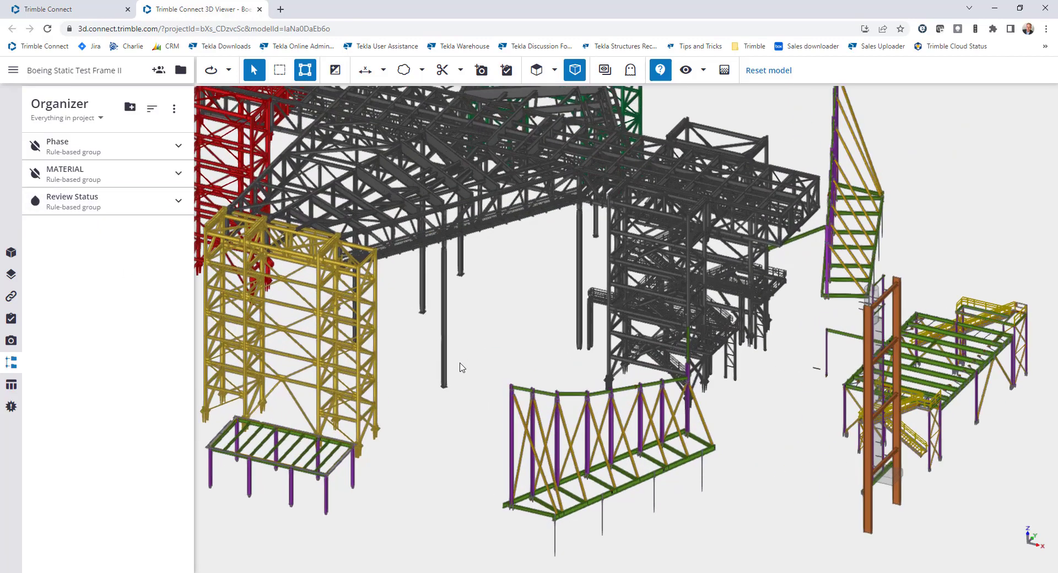
pyautogui.scroll(-2, 466, 389)
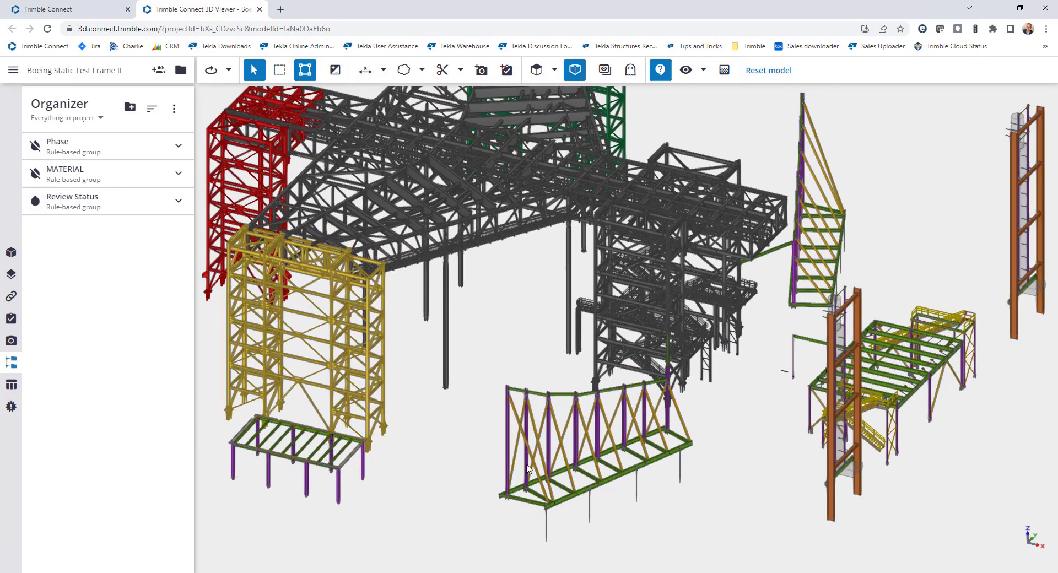
pyautogui.scroll(-1, 786, 461)
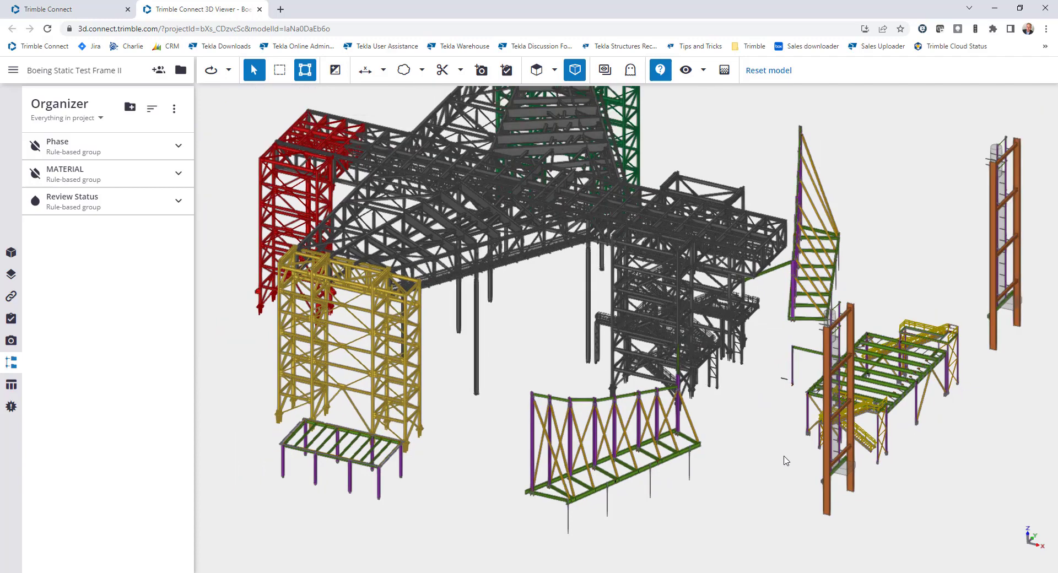
pyautogui.scroll(-2, 686, 439)
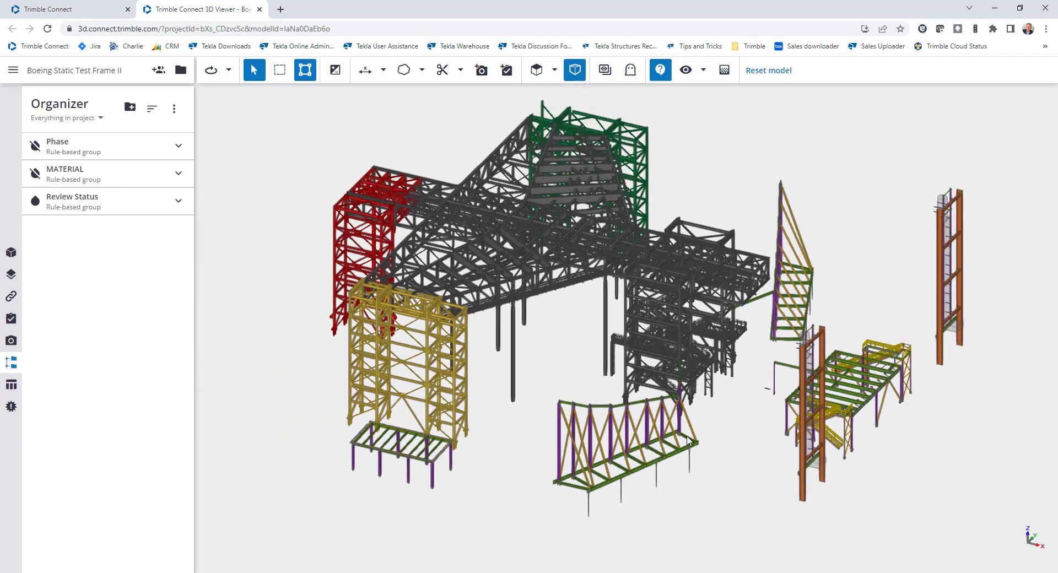
# Update the Review Status group to include the revised model's objects and check the newly added structures' colors
pyautogui.scroll(-1, 687, 439)
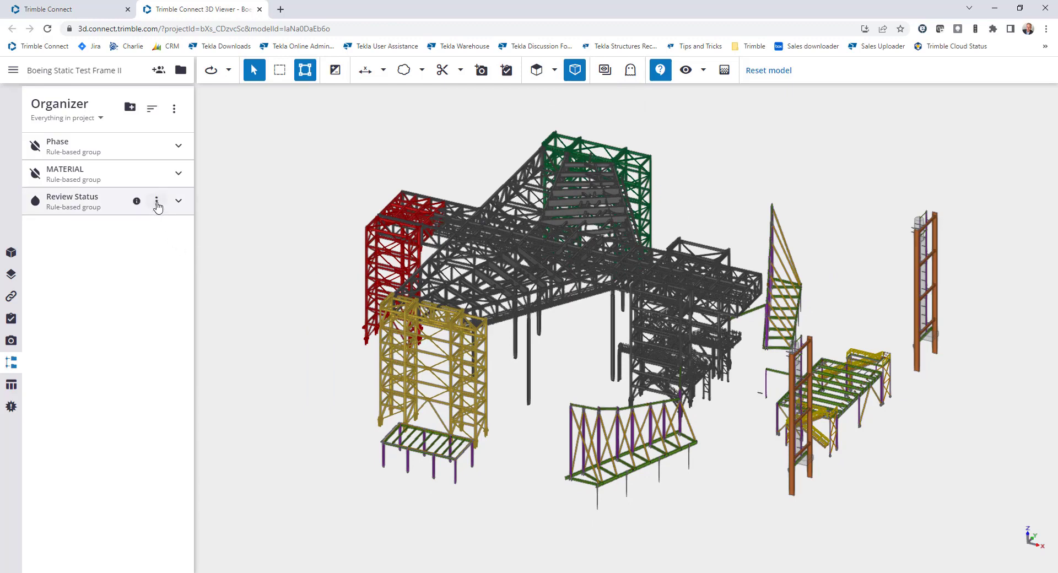
pyautogui.click(157, 202)
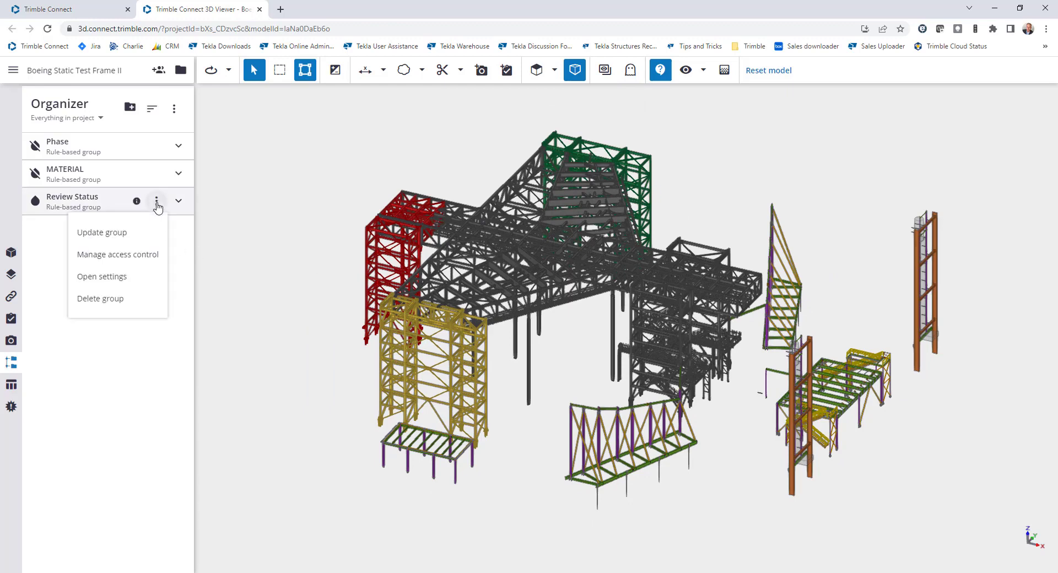
pyautogui.click(115, 233)
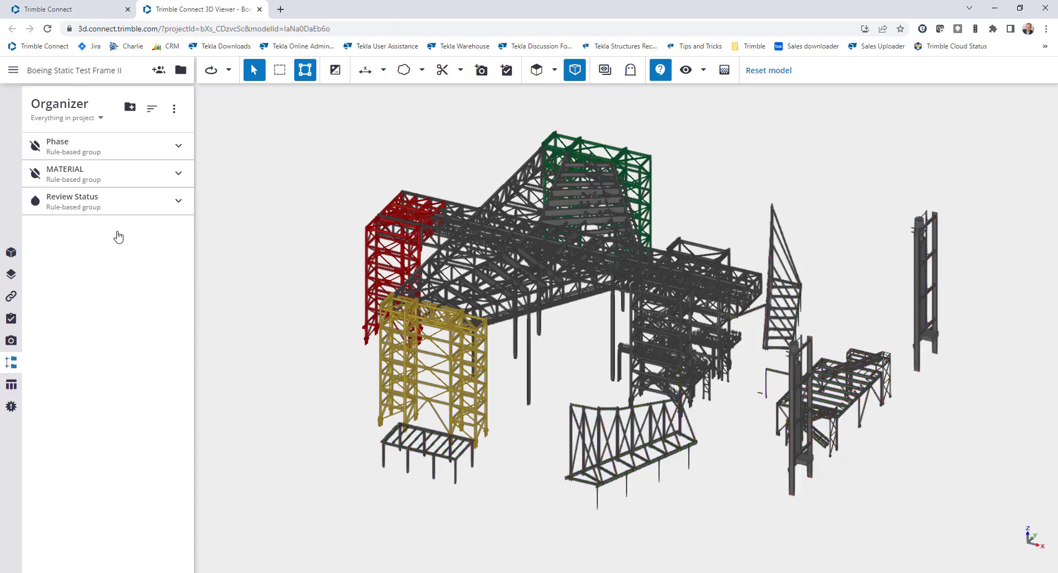
pyautogui.scroll(8, 488, 473)
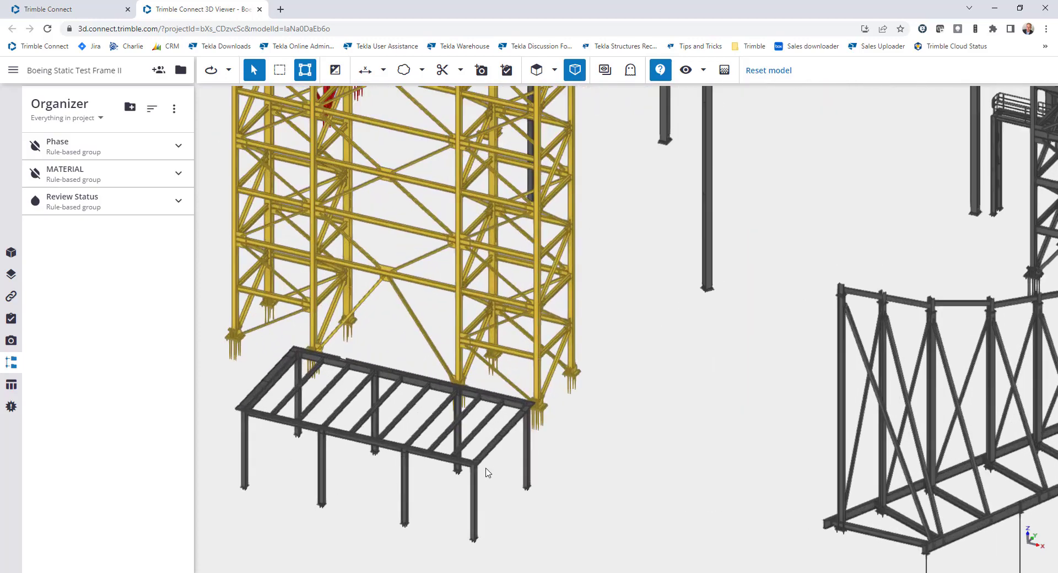
pyautogui.scroll(-8, 488, 473)
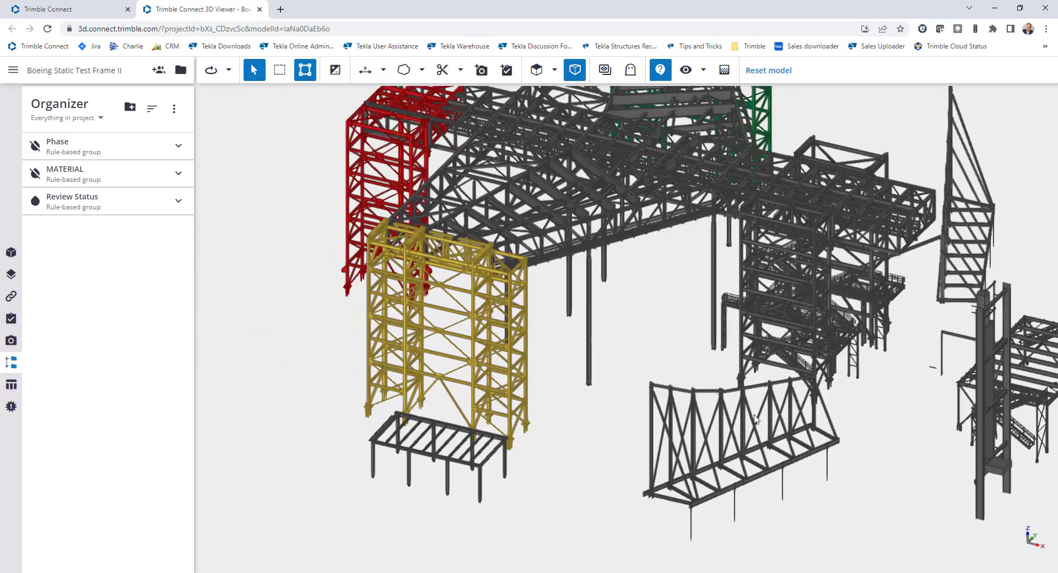
# Expand the Review Status group and highlight its unassigned "--" subgroup to examine which structures belong to it
pyautogui.click(178, 201)
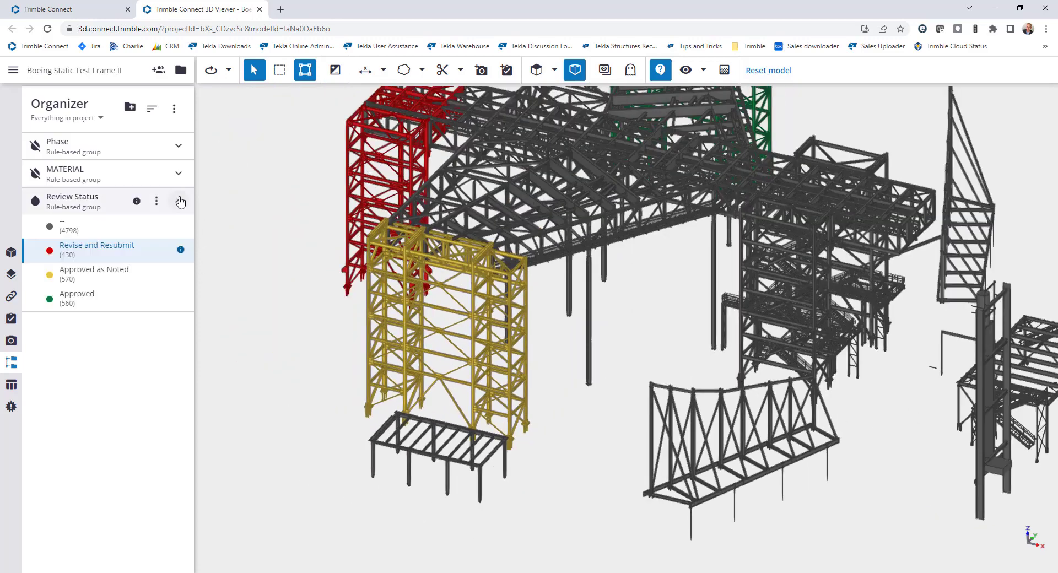
pyautogui.click(141, 229)
pyautogui.scroll(-1, 466, 408)
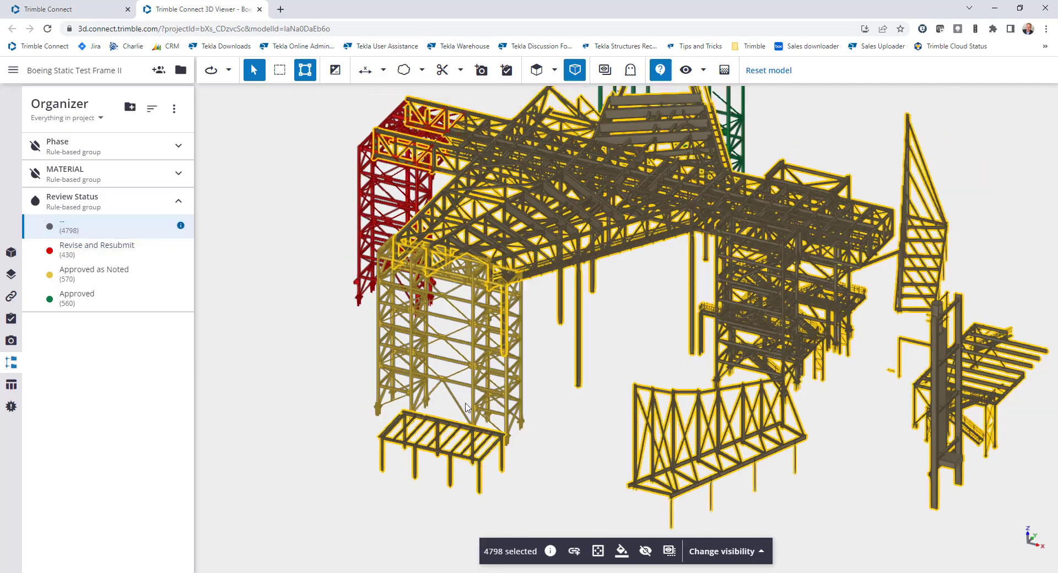
pyautogui.scroll(-2, 466, 408)
pyautogui.scroll(-3, 628, 425)
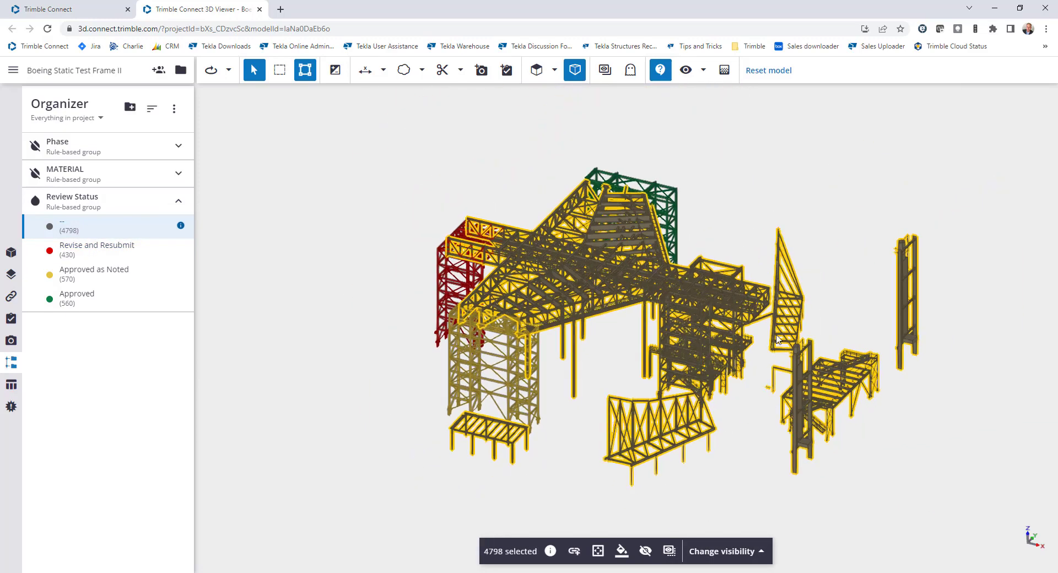
pyautogui.scroll(3, 716, 399)
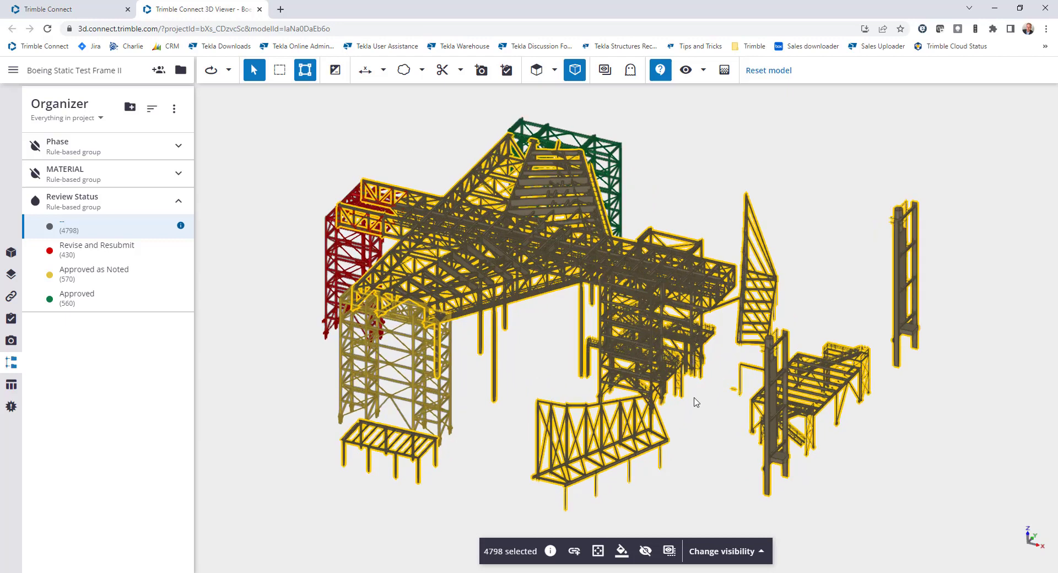
# Switch colorization from Review Status to Phase and examine the newly added structures against the phase-colored frame
pyautogui.click(35, 204)
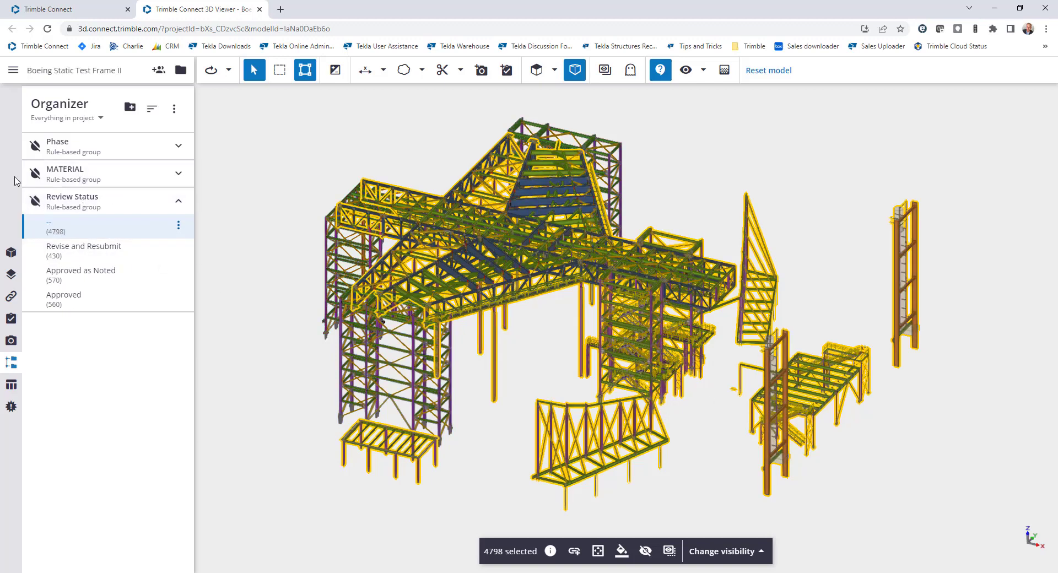
pyautogui.click(35, 146)
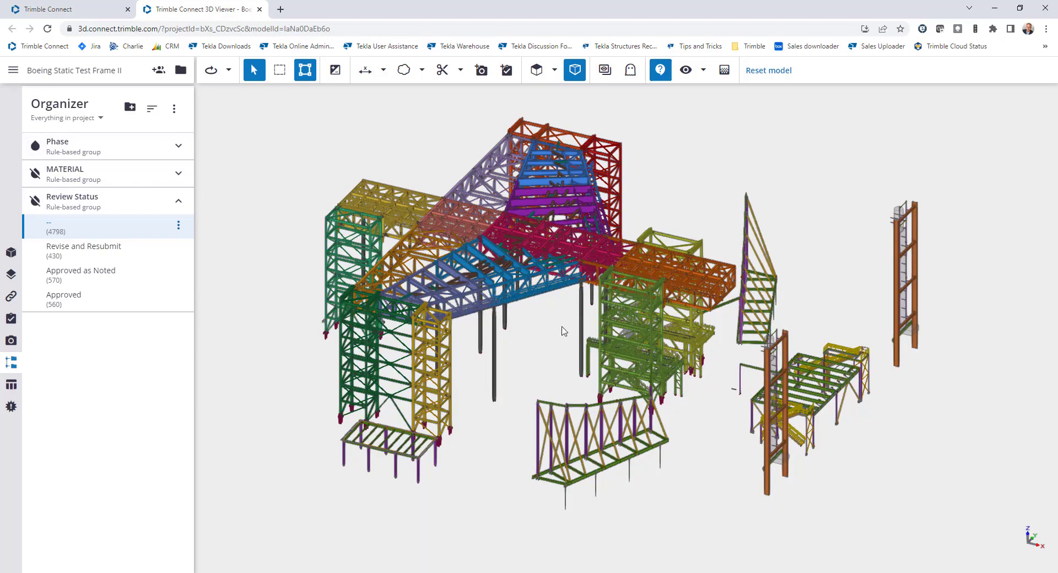
pyautogui.scroll(3, 562, 331)
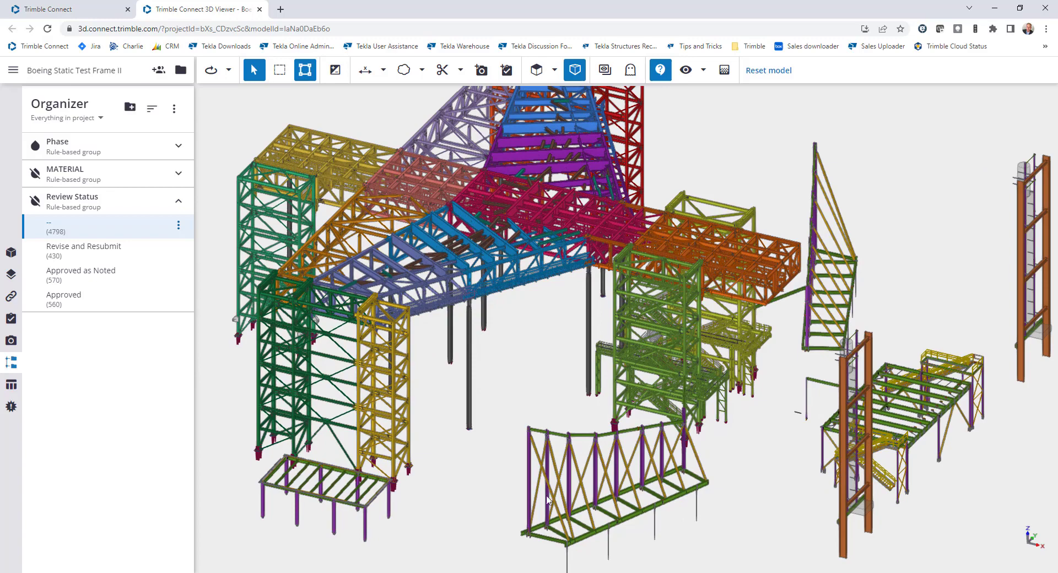
pyautogui.scroll(3, 507, 506)
pyautogui.scroll(-3, 784, 440)
pyautogui.scroll(-2, 716, 455)
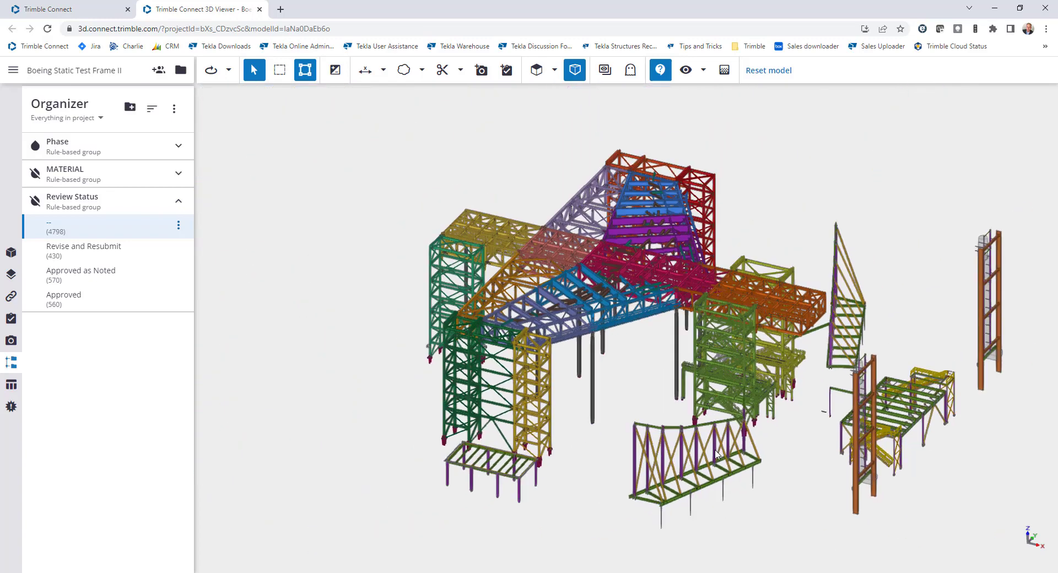
# Update the Phase group to include the revised model's objects and check the new structures' phase colors
pyautogui.click(157, 145)
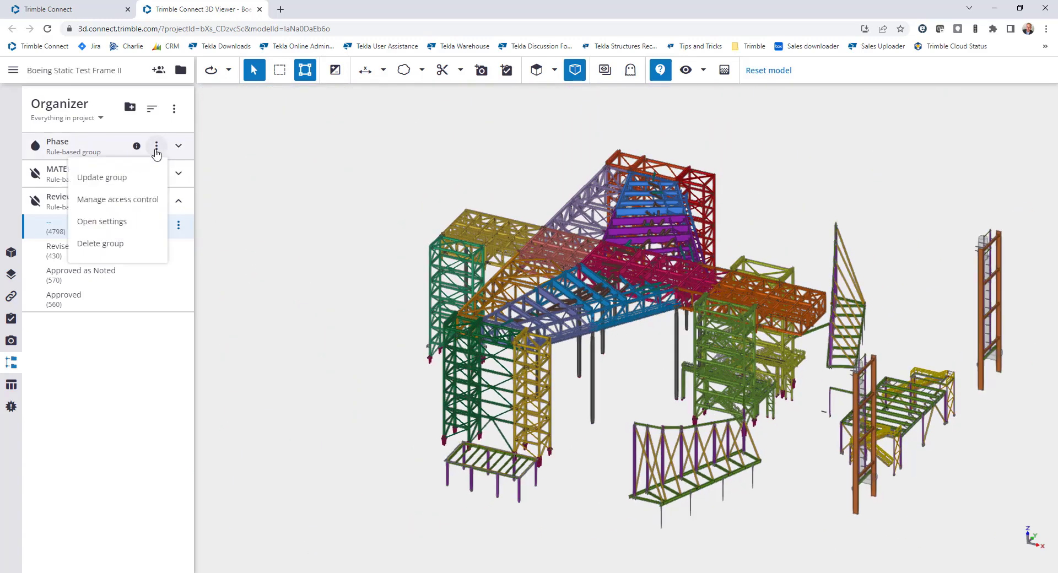
pyautogui.click(111, 178)
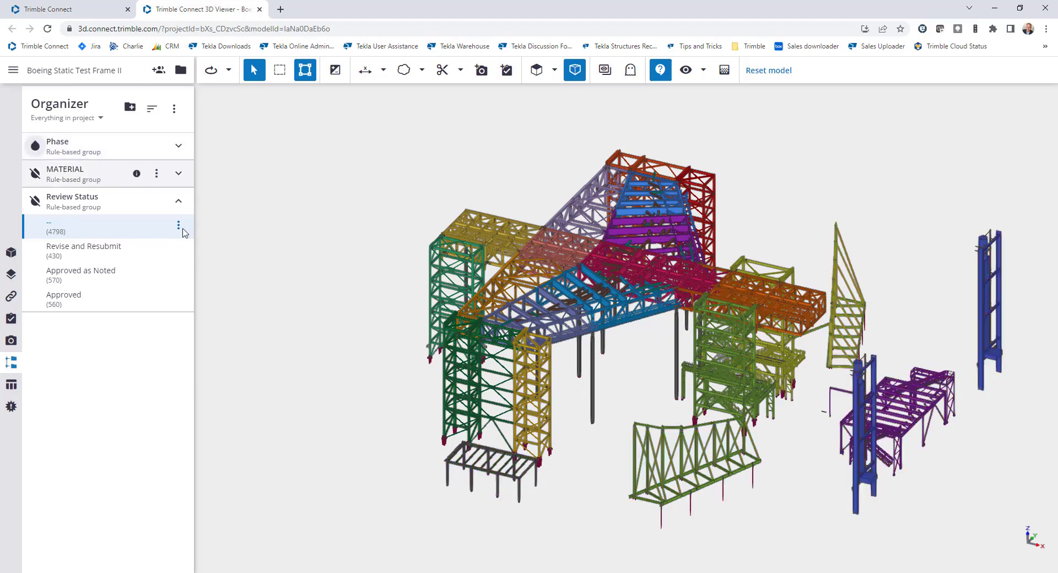
pyautogui.scroll(4, 734, 513)
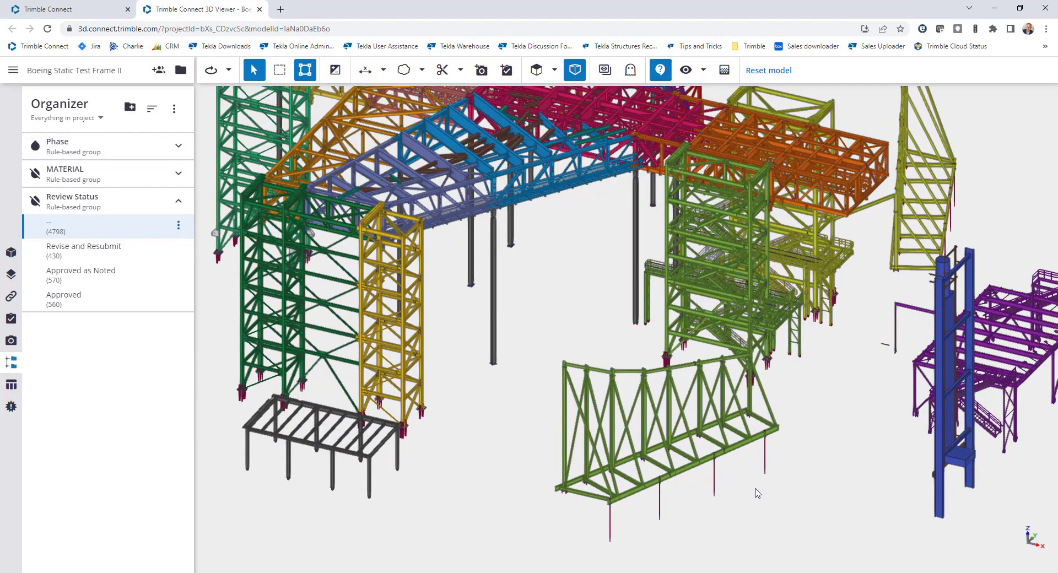
pyautogui.scroll(-5, 739, 458)
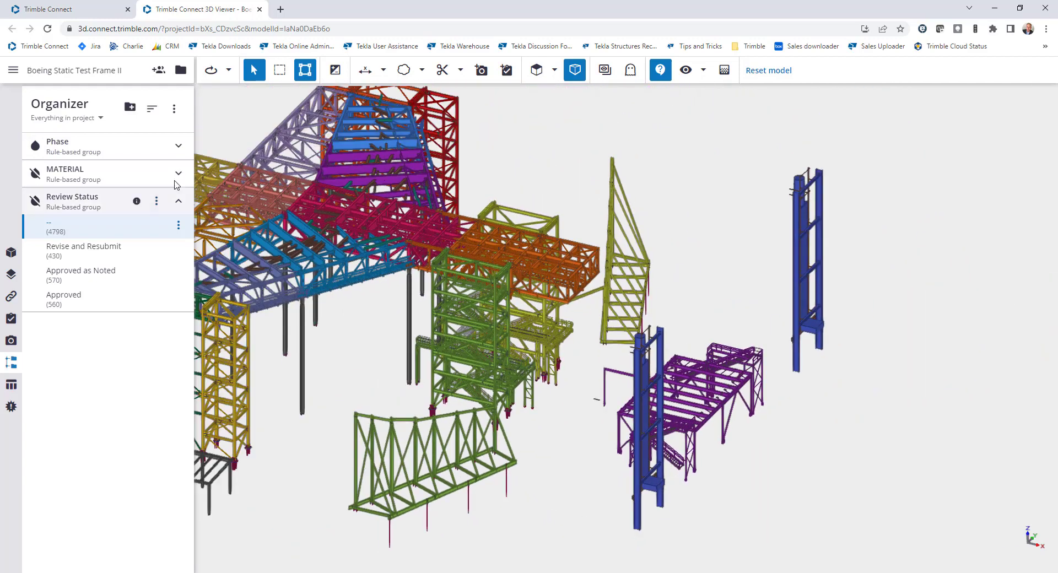
# Expand the Phase group, highlight phase 21 to examine its objects in the model, and clear the selection
pyautogui.click(178, 145)
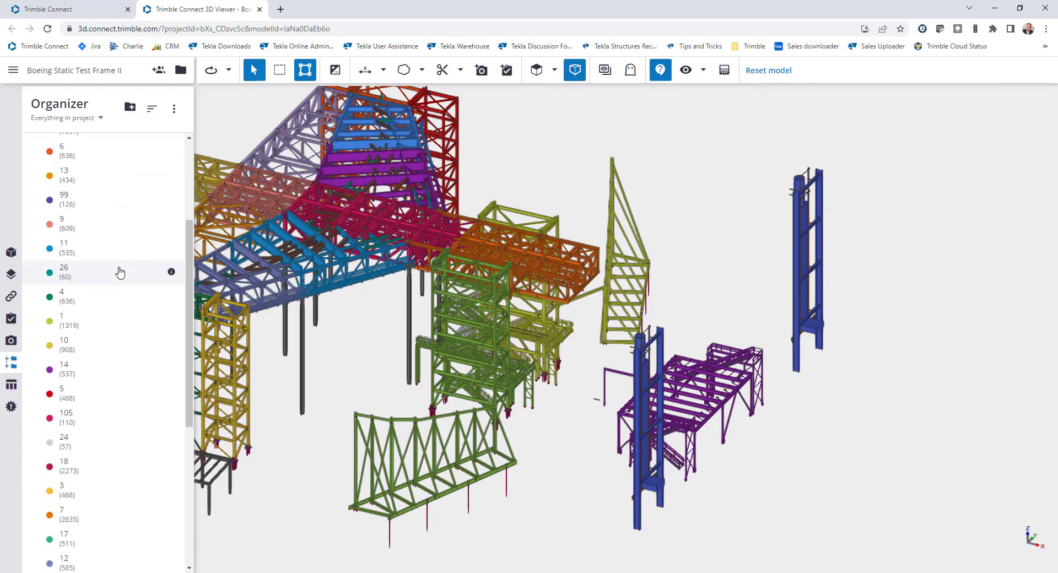
pyautogui.scroll(-5, 91, 353)
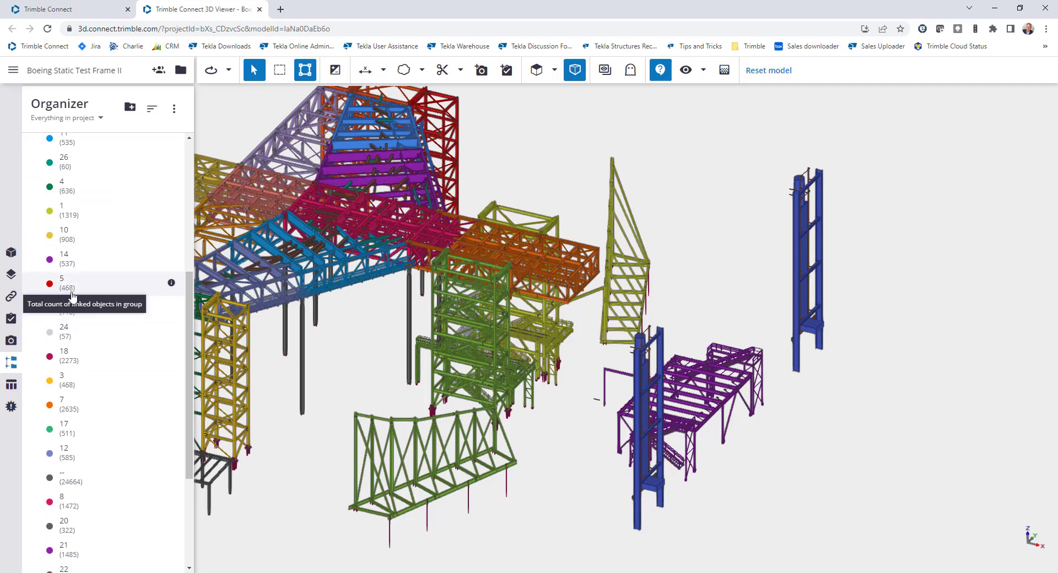
pyautogui.scroll(-3, 83, 339)
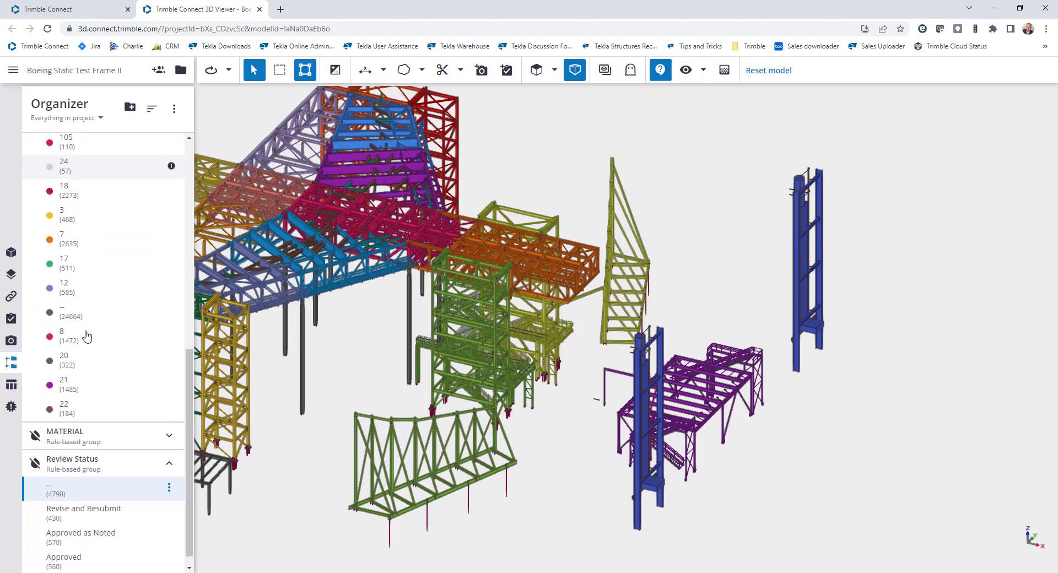
pyautogui.click(74, 389)
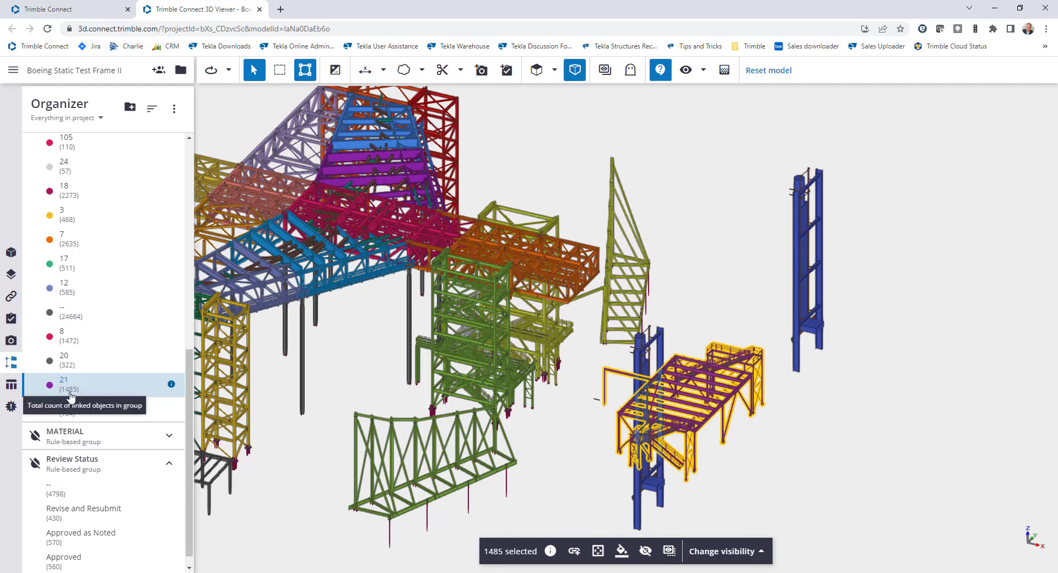
pyautogui.scroll(-5, 560, 432)
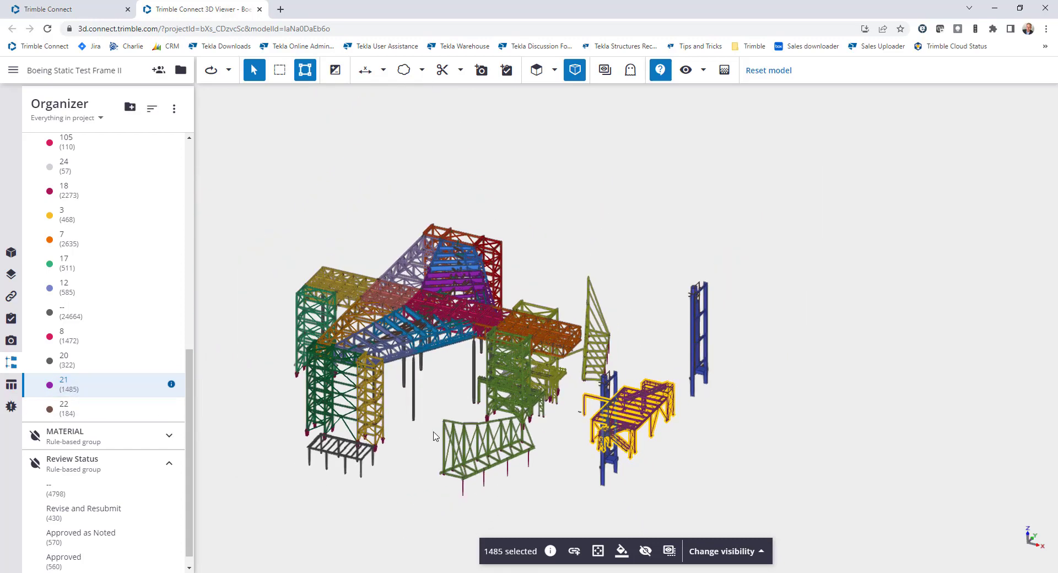
pyautogui.scroll(3, 435, 437)
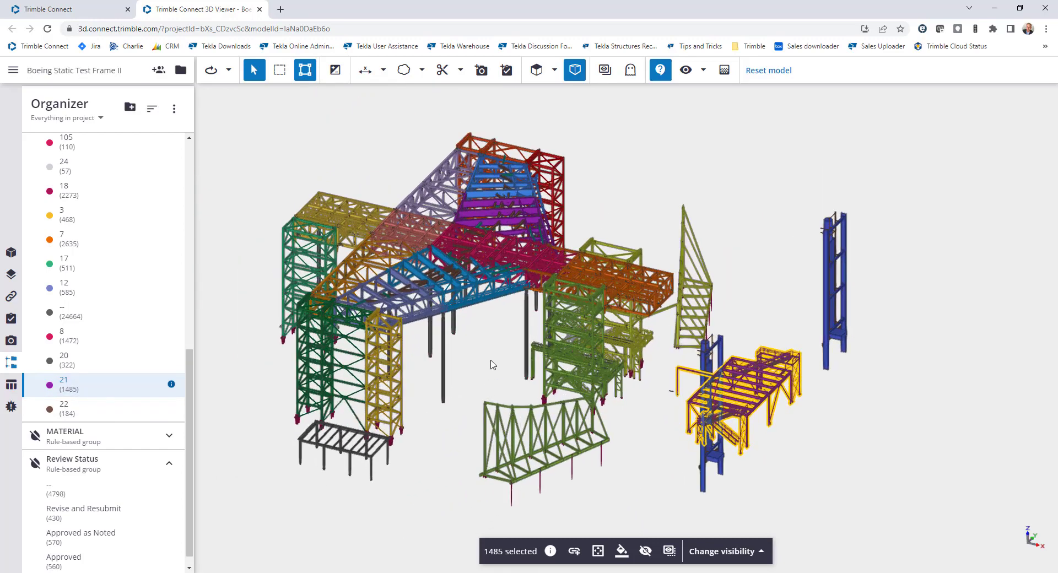
pyautogui.click(492, 364)
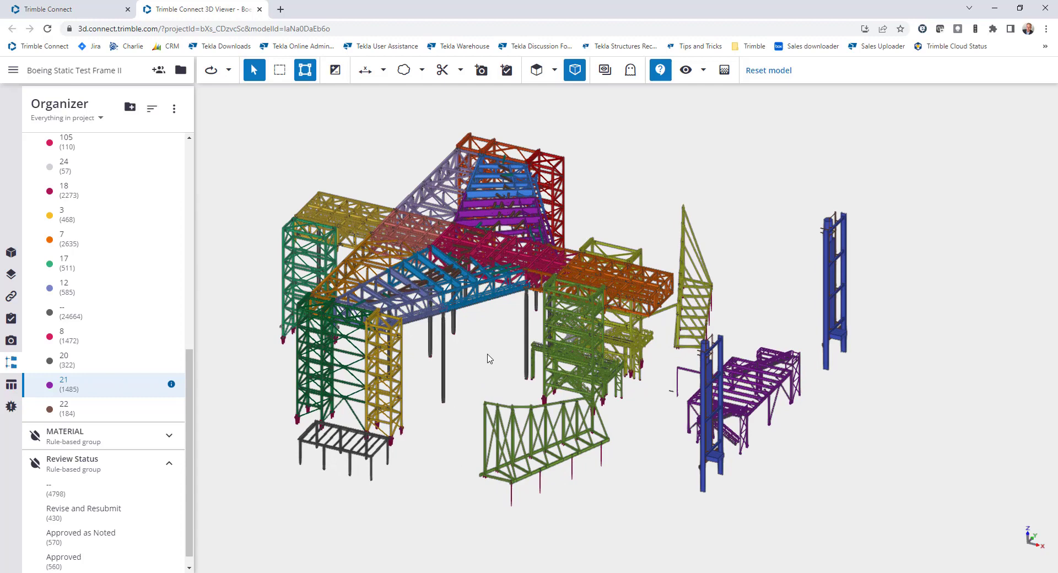
# Turn off Phase colorization and collapse the Phase and Review Status groups
pyautogui.scroll(10, 170, 224)
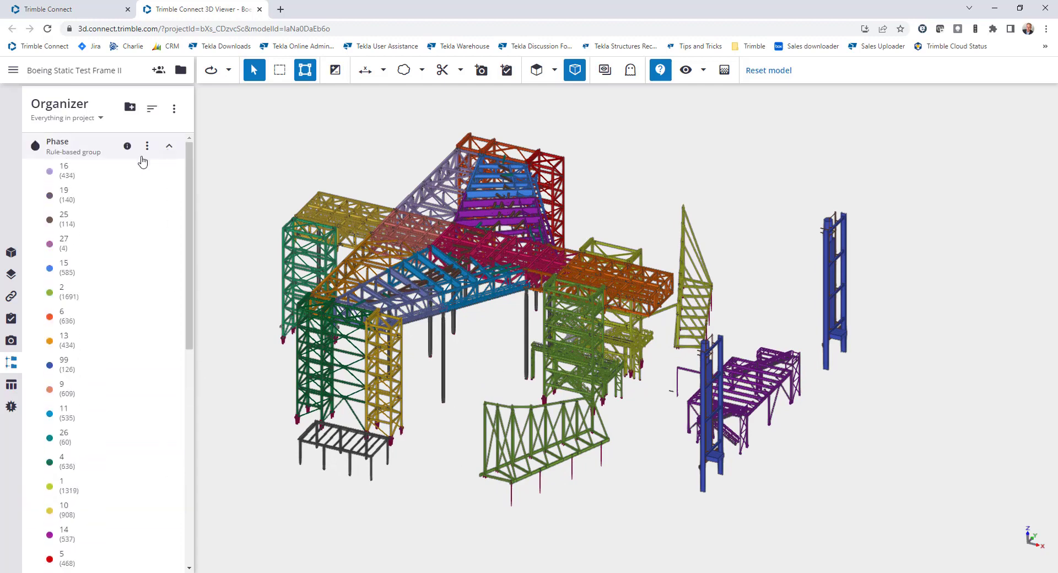
pyautogui.click(34, 146)
pyautogui.click(170, 148)
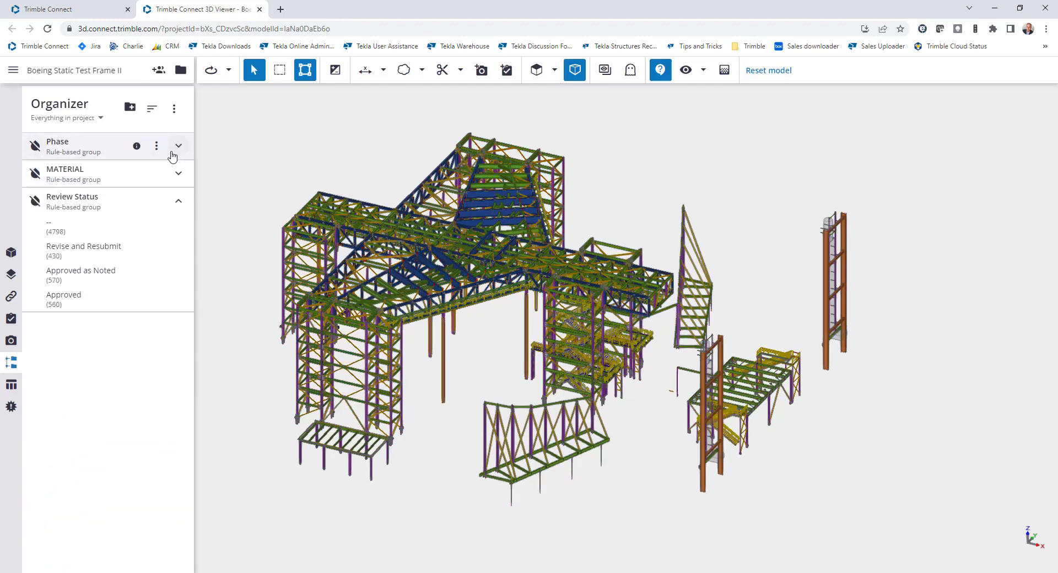
pyautogui.click(182, 203)
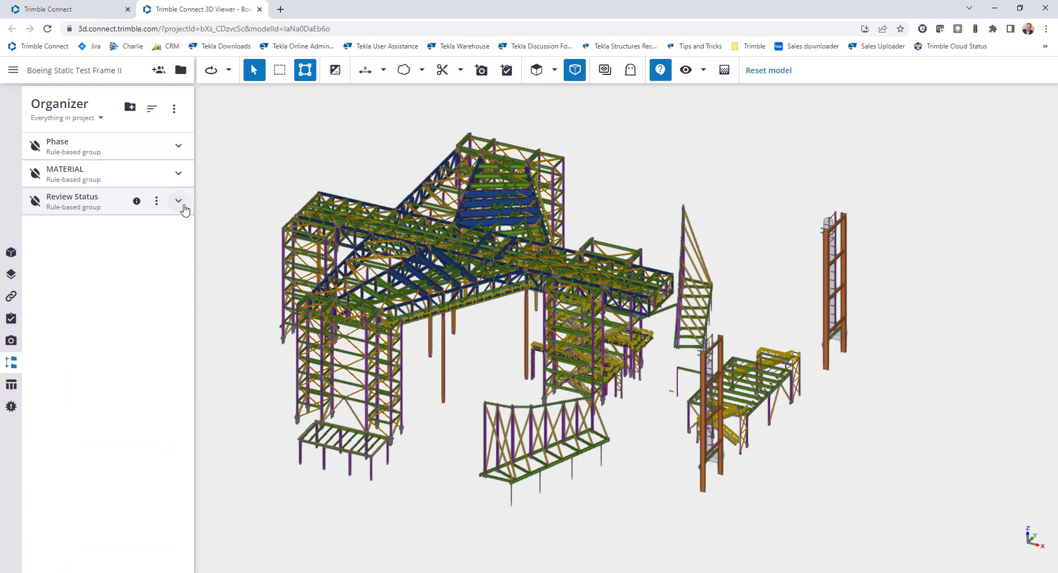